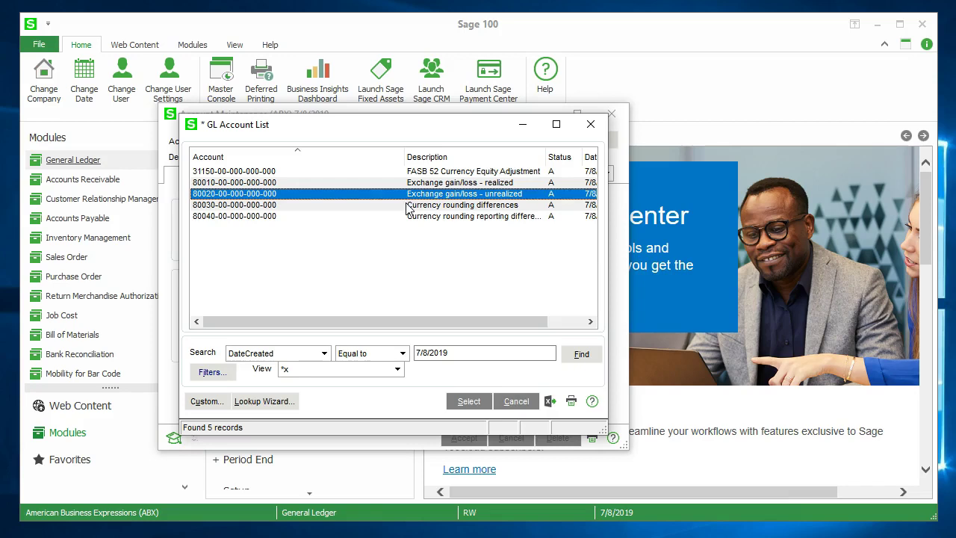
- Review G/L accounts 80030, 80040 and 31150 in the list of accounts created 7/8/2019
click(409, 207)
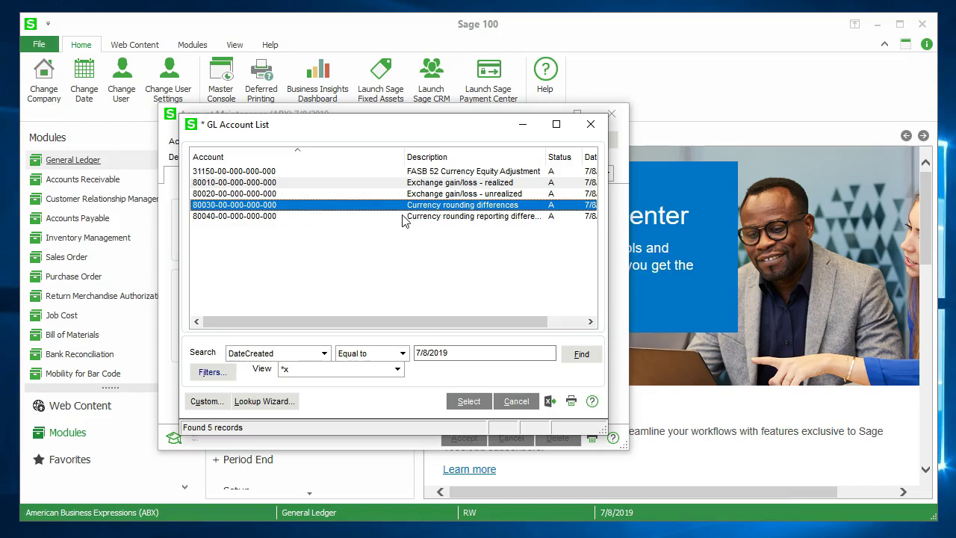
click(404, 217)
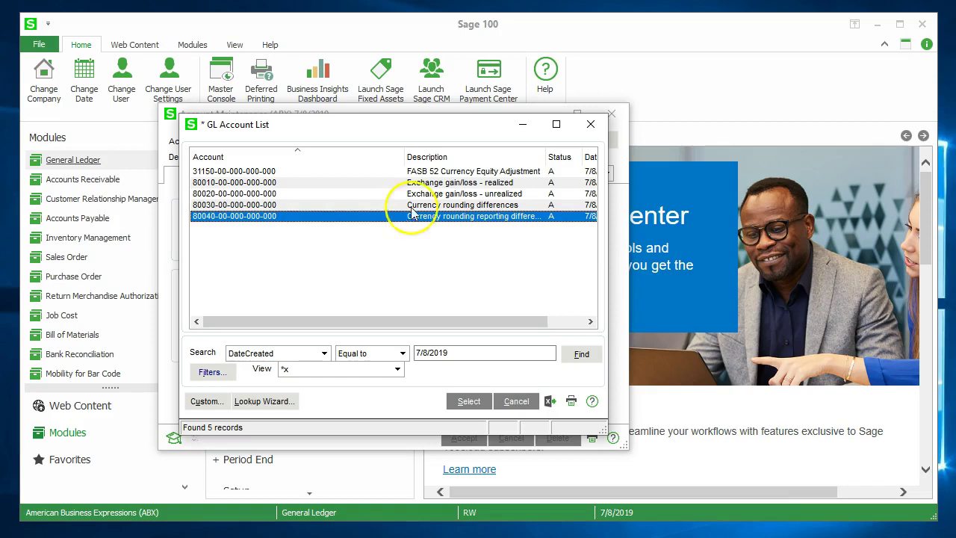
click(431, 172)
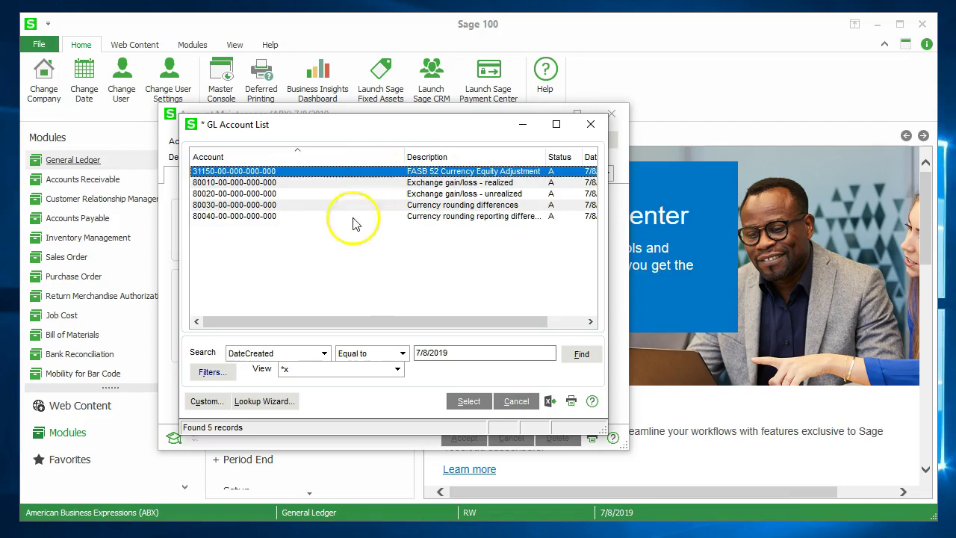
click(336, 262)
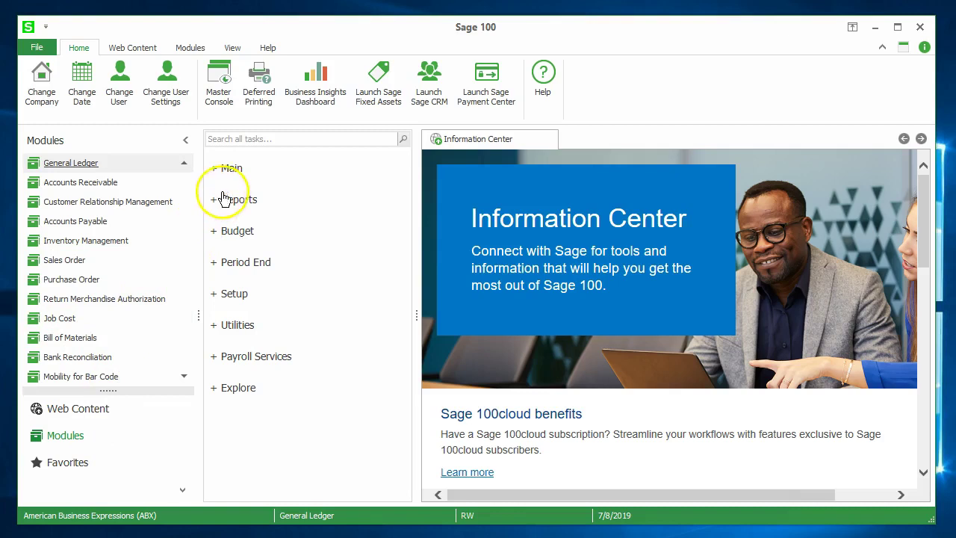
- Back in Sage 100, expand the General Ledger Main tasks
click(233, 171)
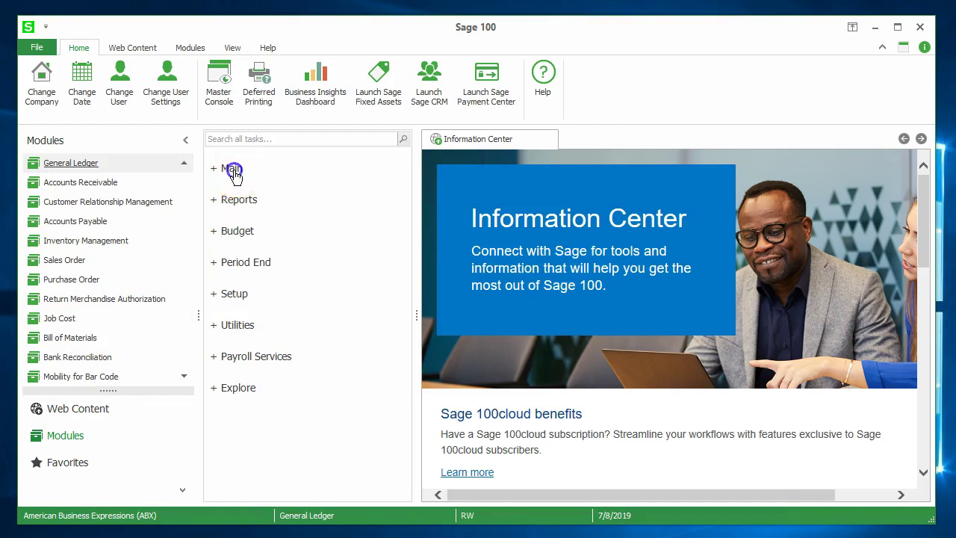
- Try G/L Account Maintenance, dismiss the Multi-Currency-not-installed warning, and switch to Library Master
click(257, 201)
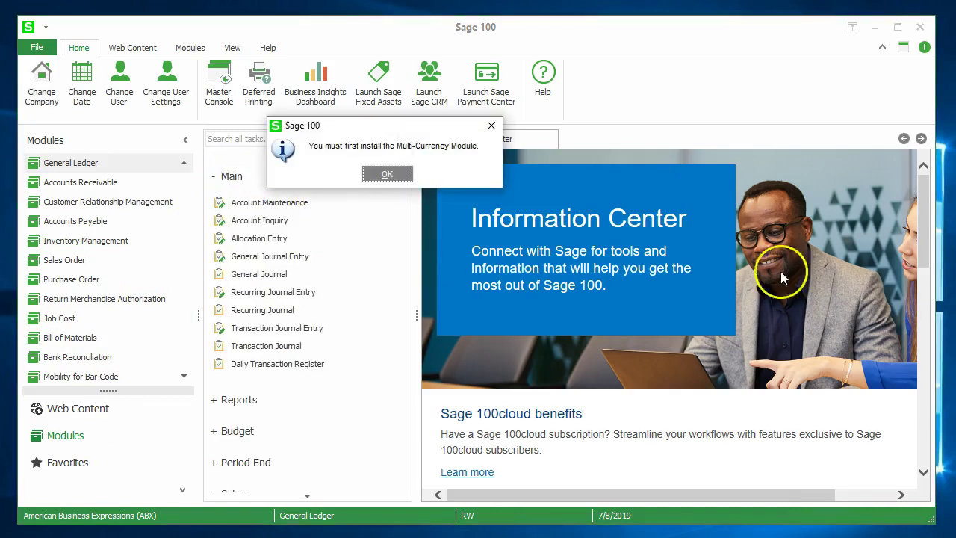
click(386, 177)
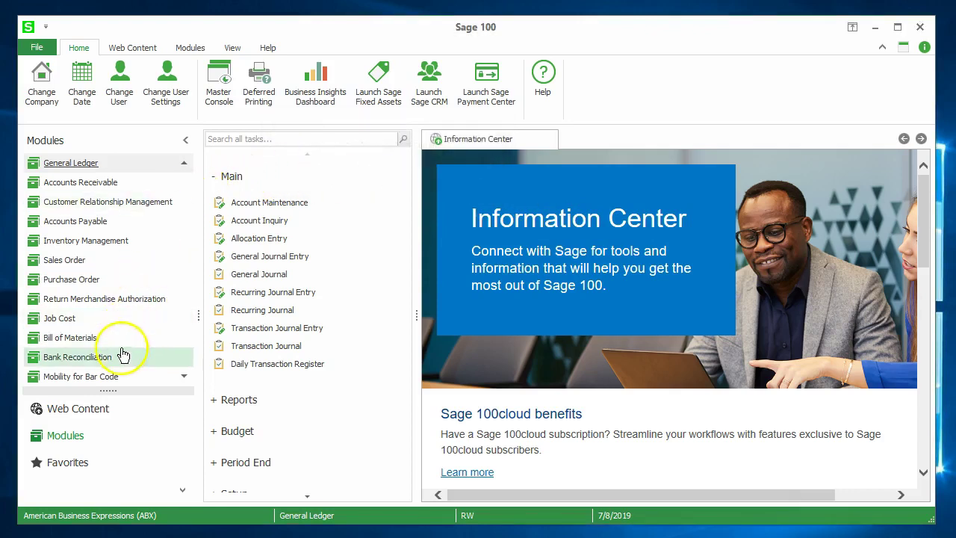
scroll(150, 247, up, 3)
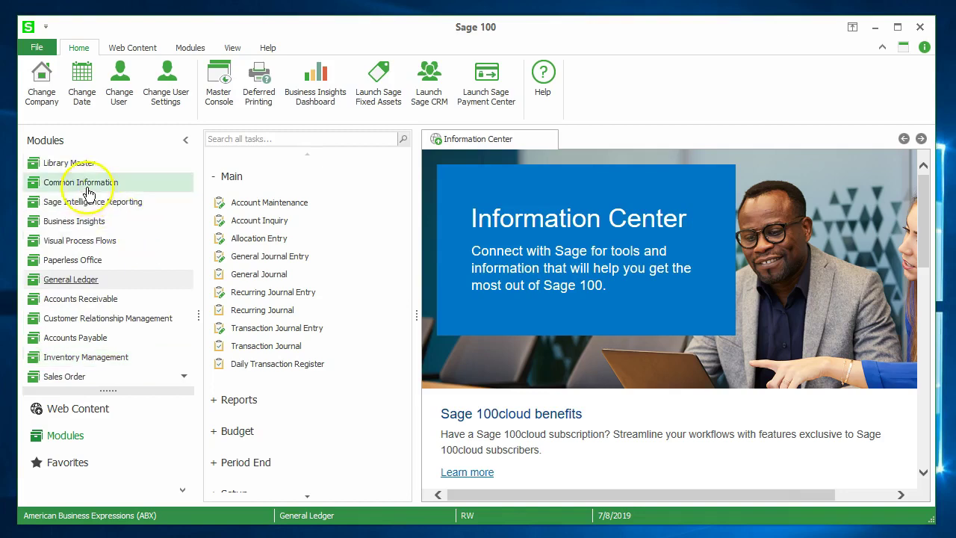
click(68, 163)
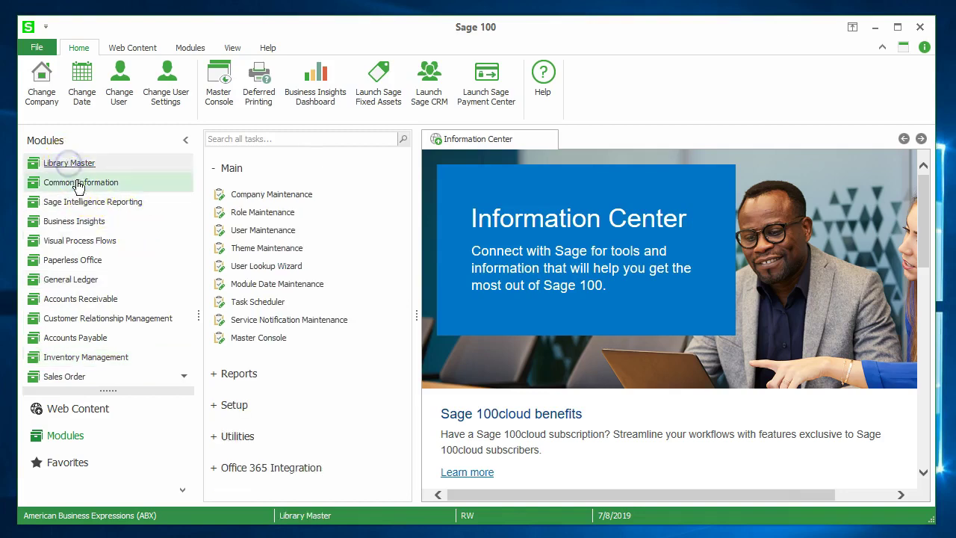
- In Company Maintenance, load company ABX and activate the Multi-Currency module
double_click(252, 195)
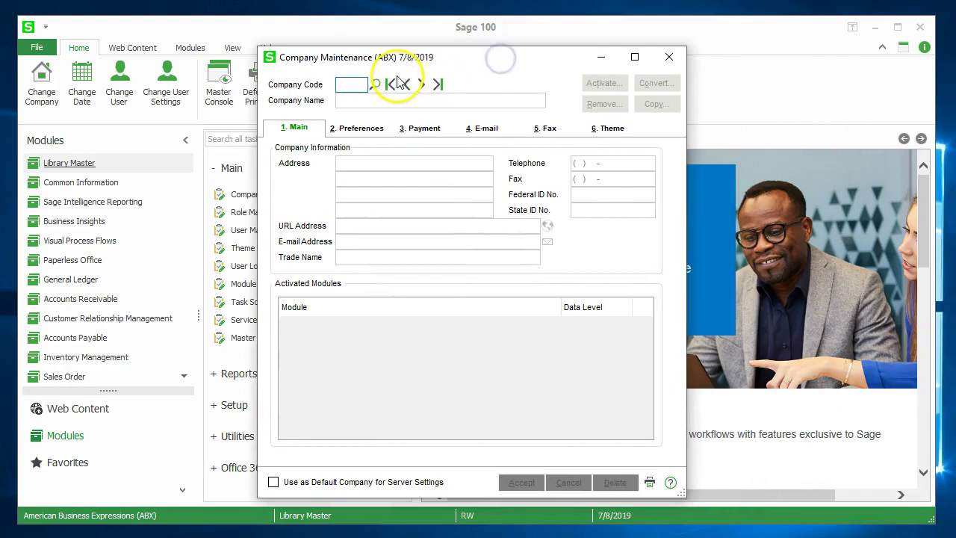
click(375, 84)
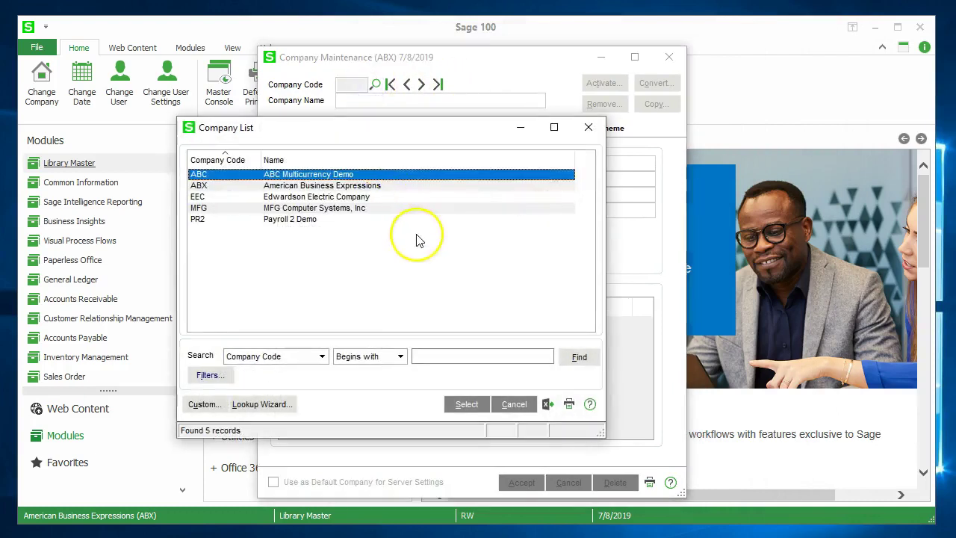
double_click(239, 186)
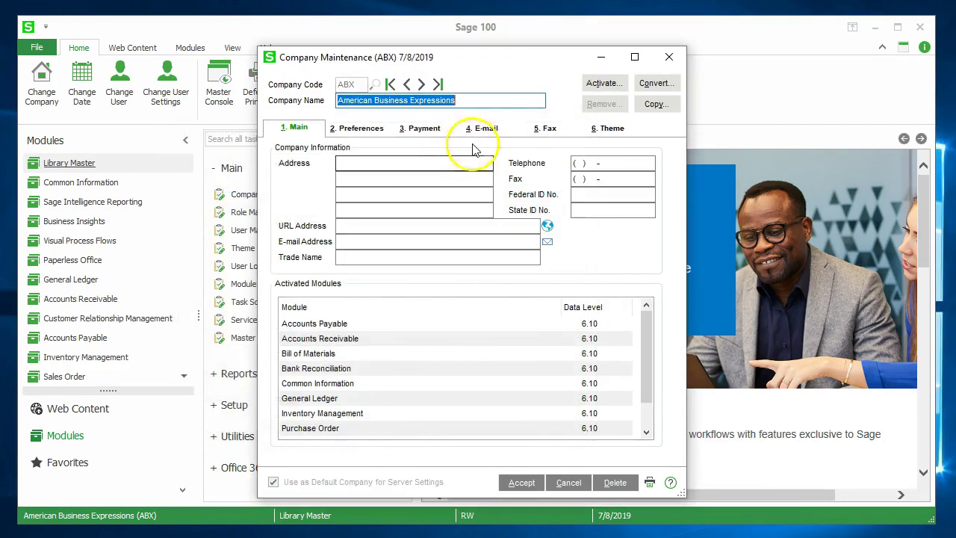
click(596, 83)
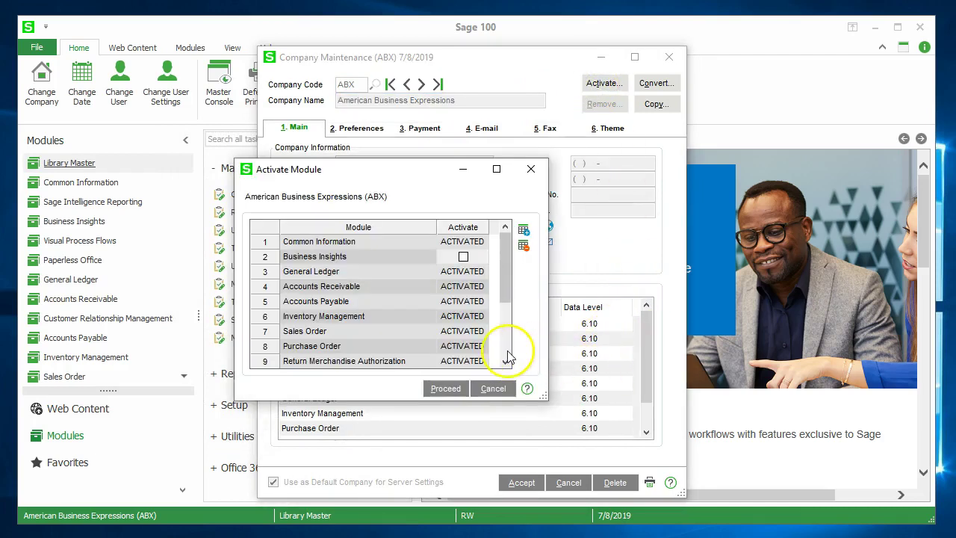
scroll(507, 350, down, 2)
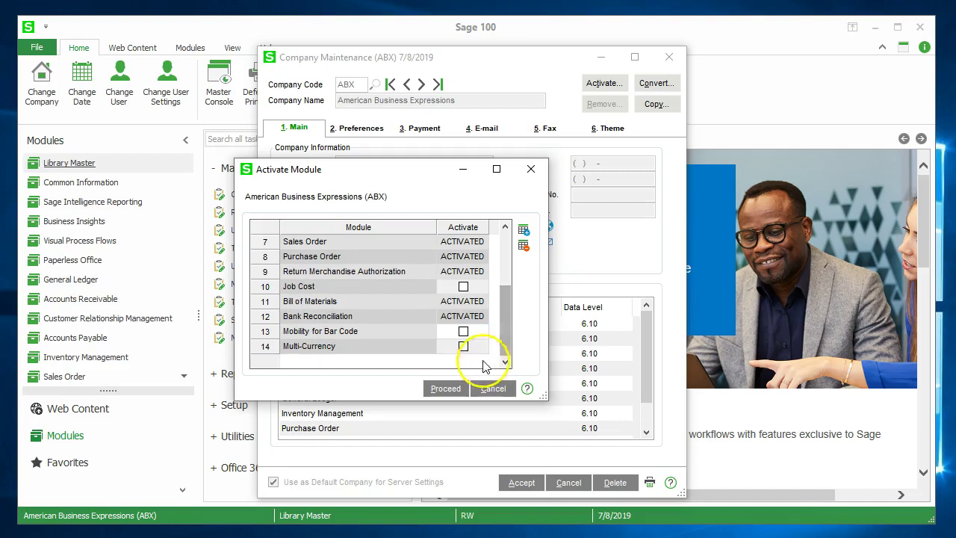
click(463, 348)
click(448, 388)
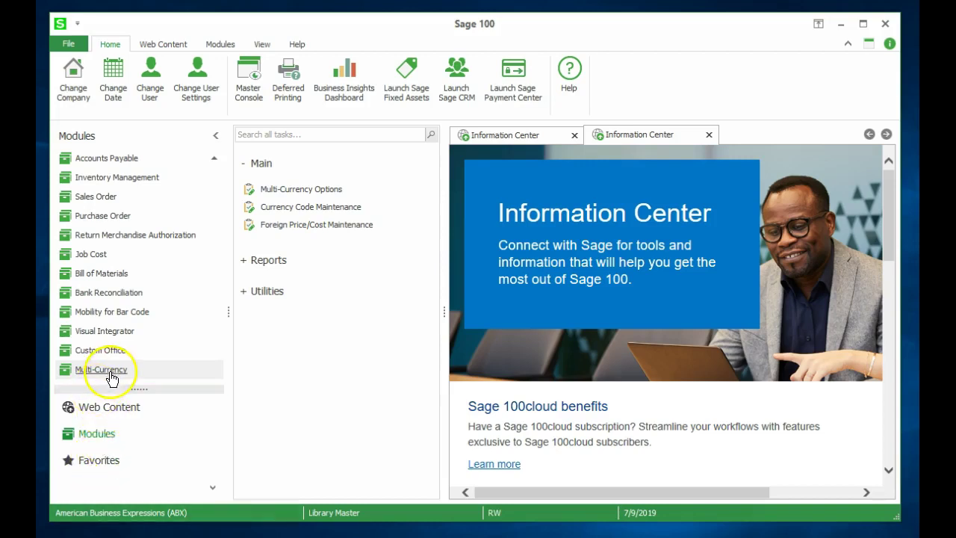
- Open Multi-Currency Options with accounting date 7/9/2019, agreeing to set up the module now
click(110, 369)
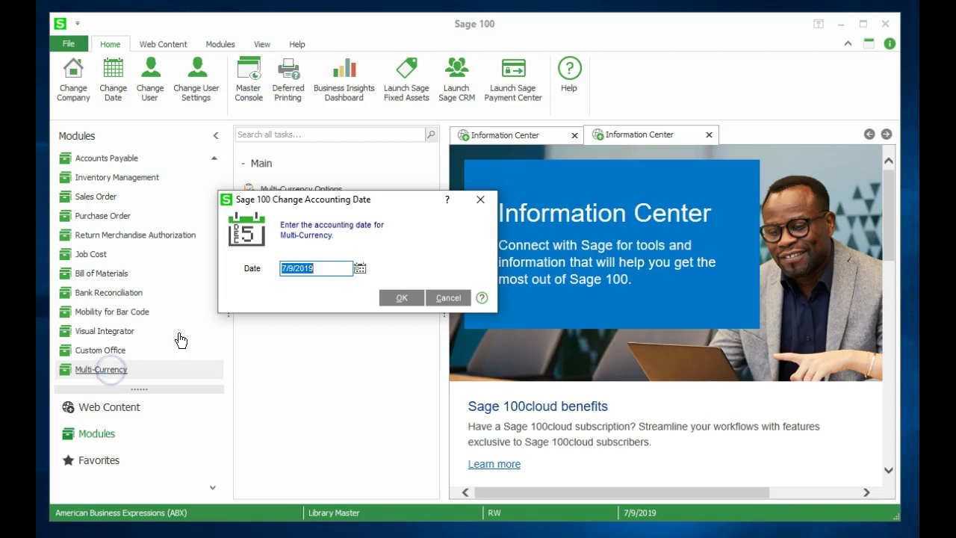
click(400, 299)
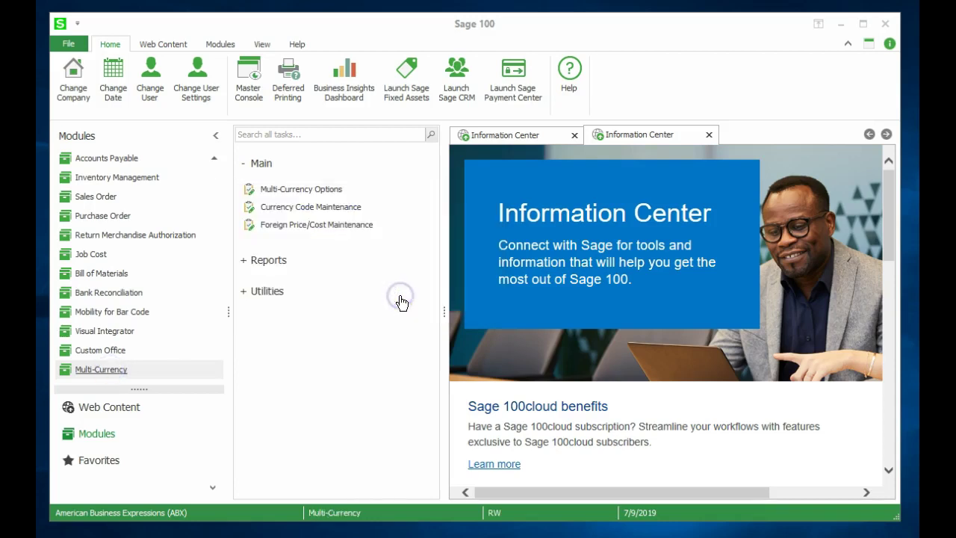
click(311, 192)
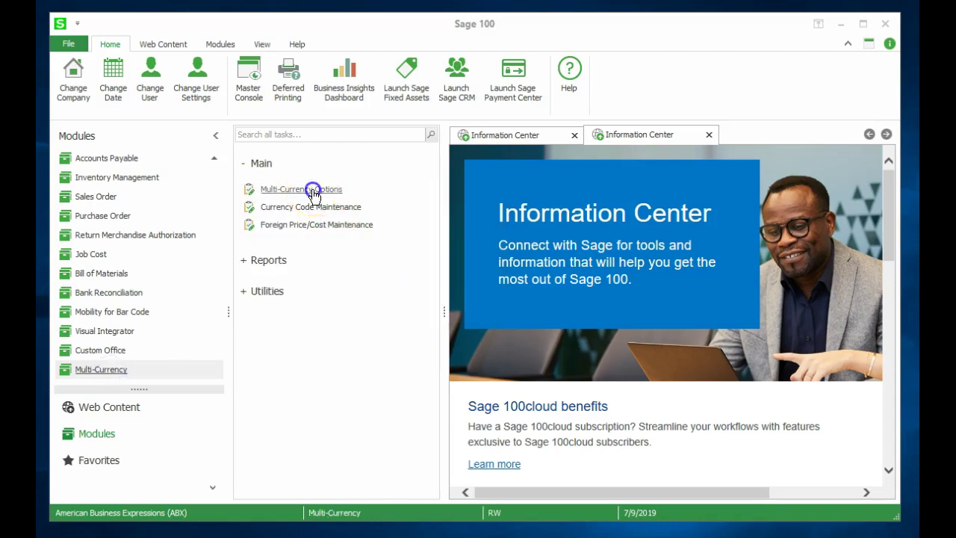
click(359, 213)
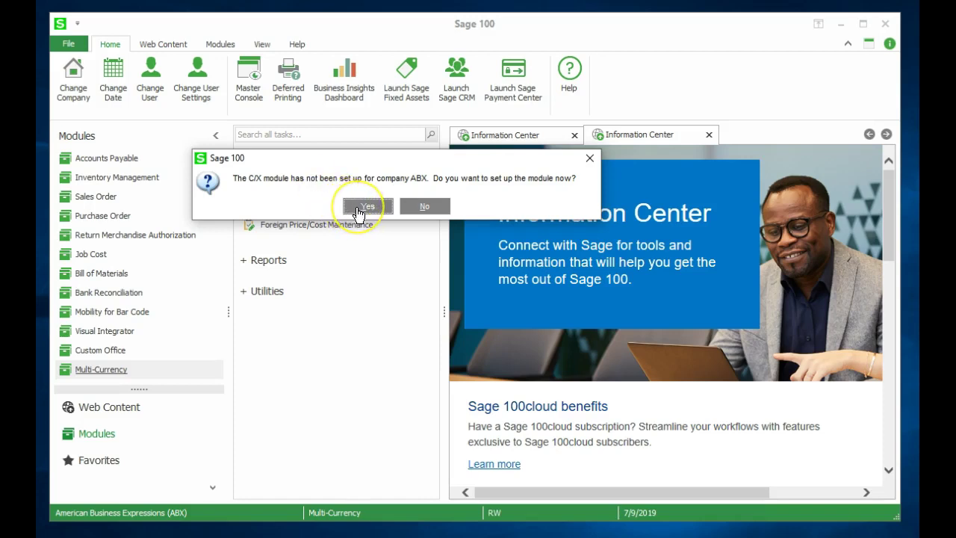
click(358, 213)
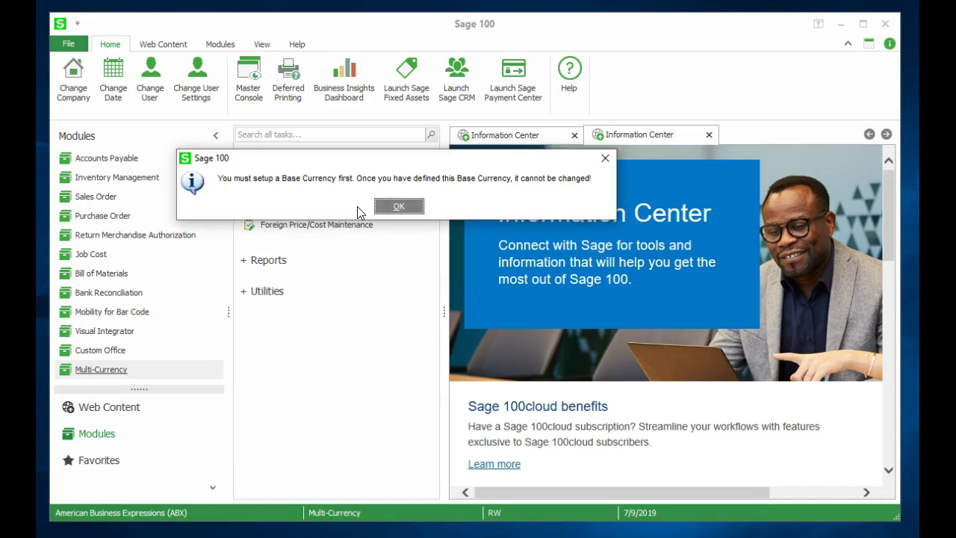
click(398, 208)
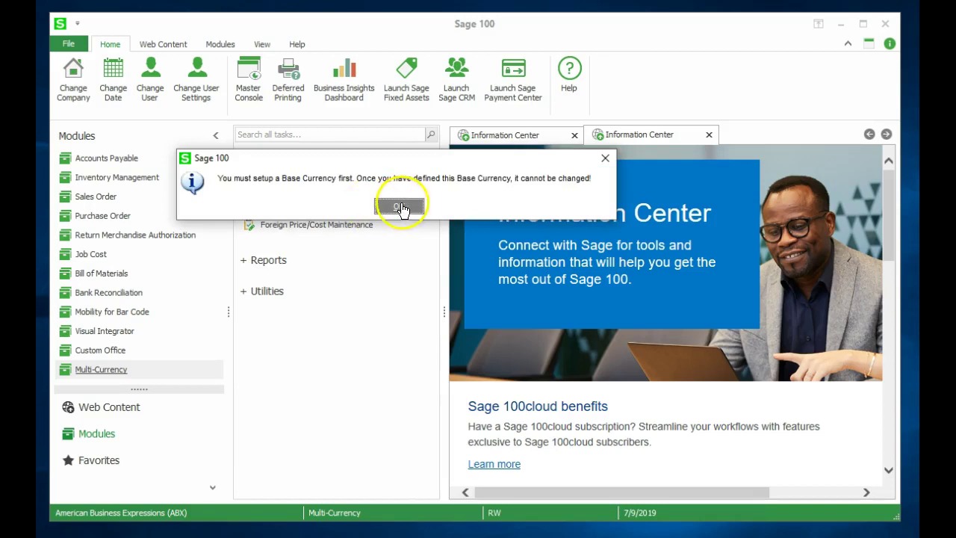
- Enable Multi-Currency with base currency CAD, 'Canadian Dollars'
click(300, 189)
text(CAD)
key(Tab)
text(Cand)
key(BackSpace)
text(adian Dollars)
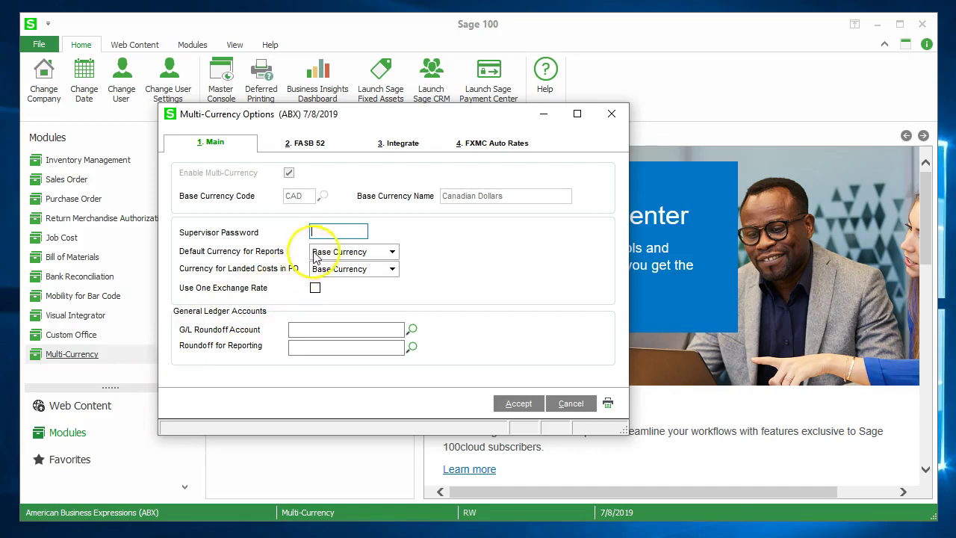
- Choose Entry Currency for Default Currency for Reports and Currency for Landed Costs in PO
click(330, 228)
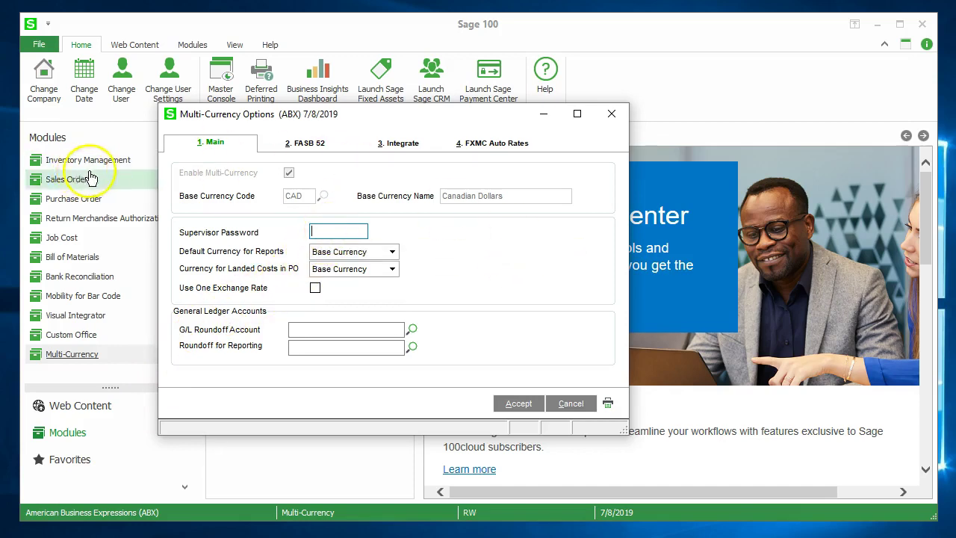
click(394, 252)
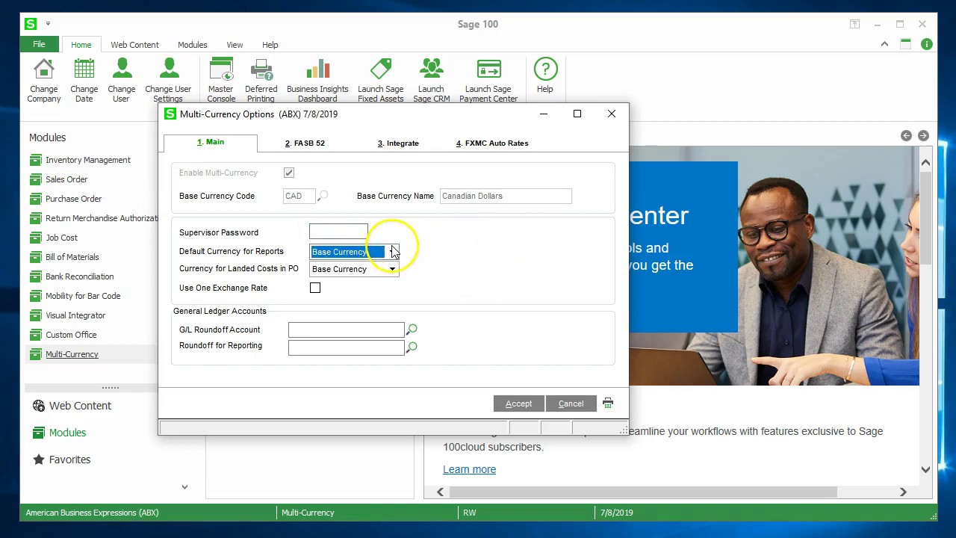
click(393, 252)
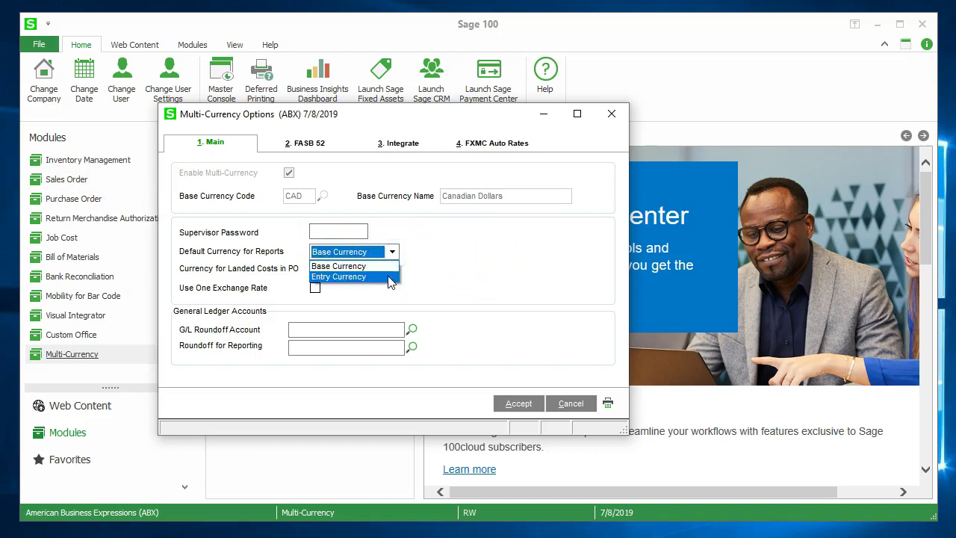
click(389, 277)
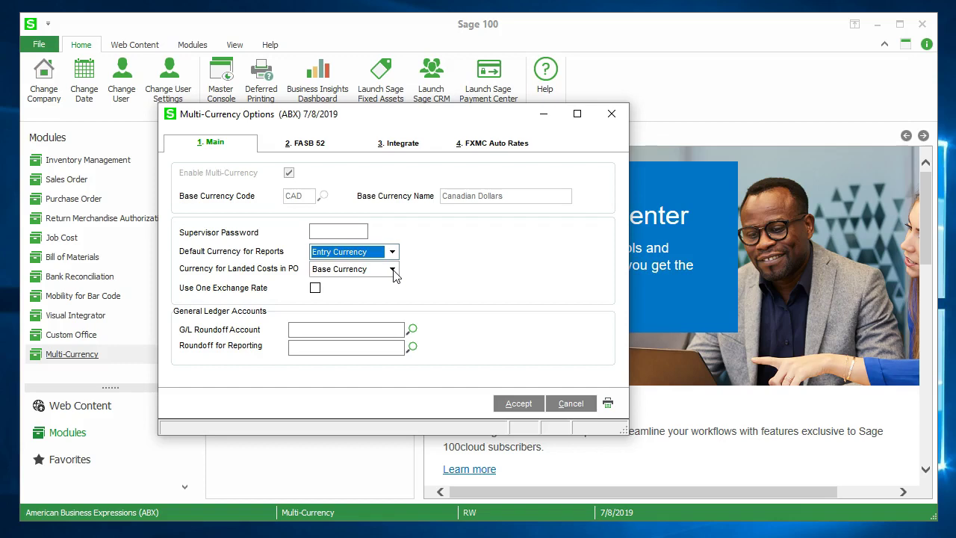
click(393, 271)
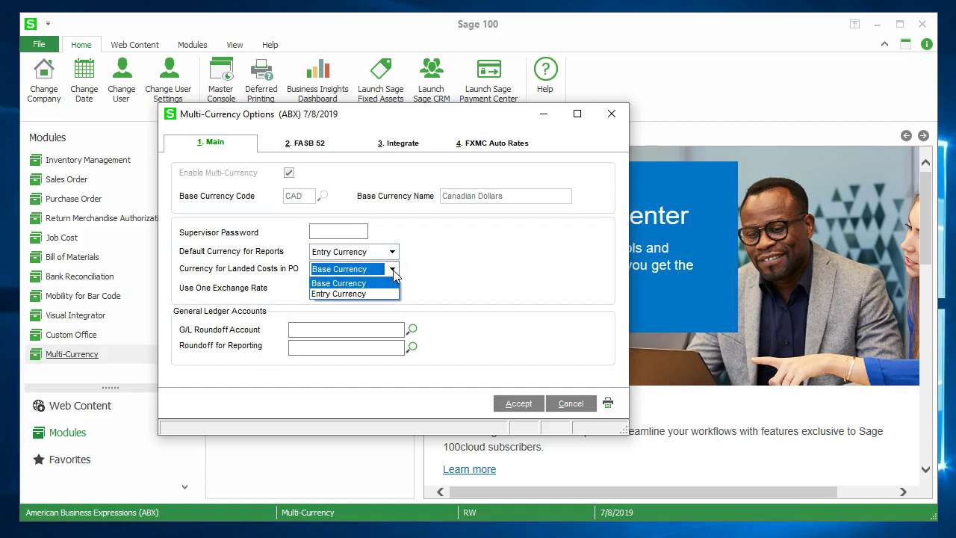
click(389, 294)
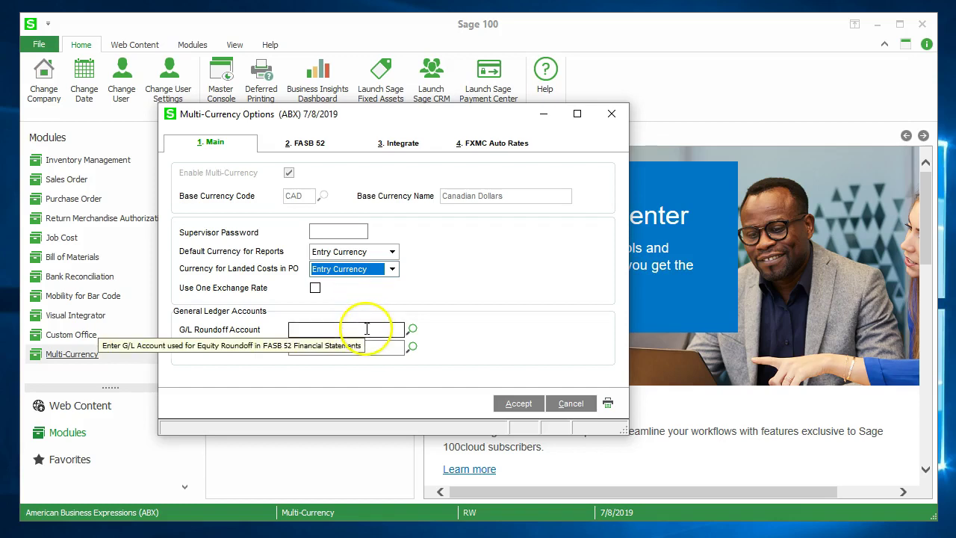
click(367, 329)
text(8)
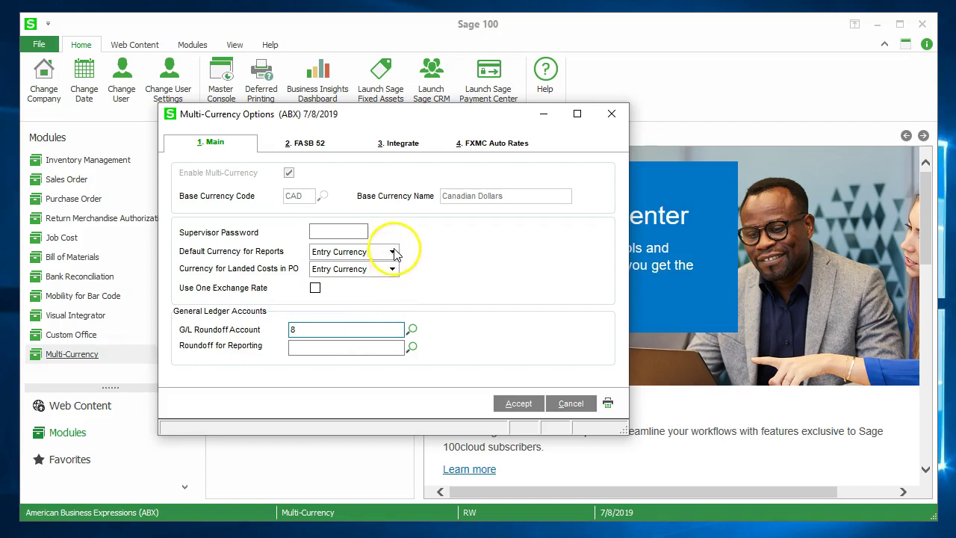
click(412, 329)
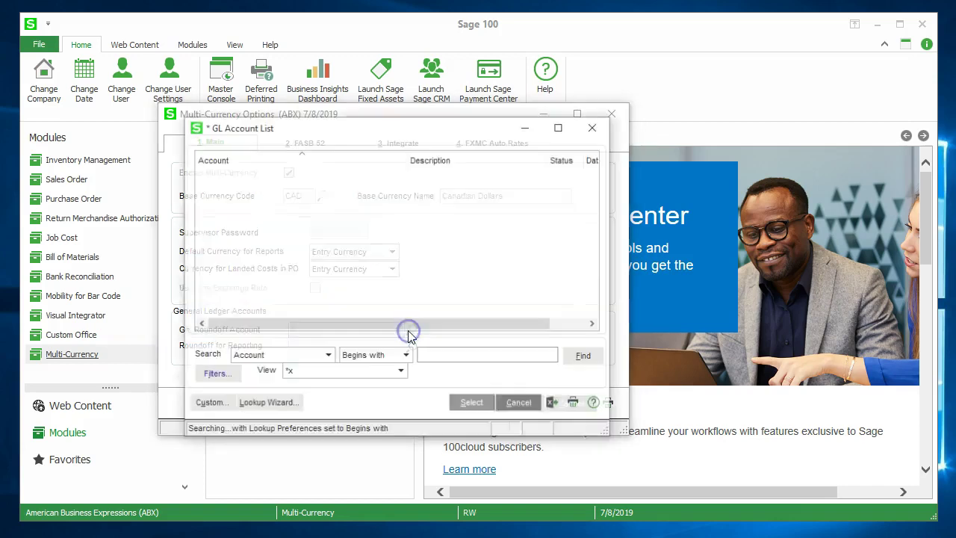
click(432, 194)
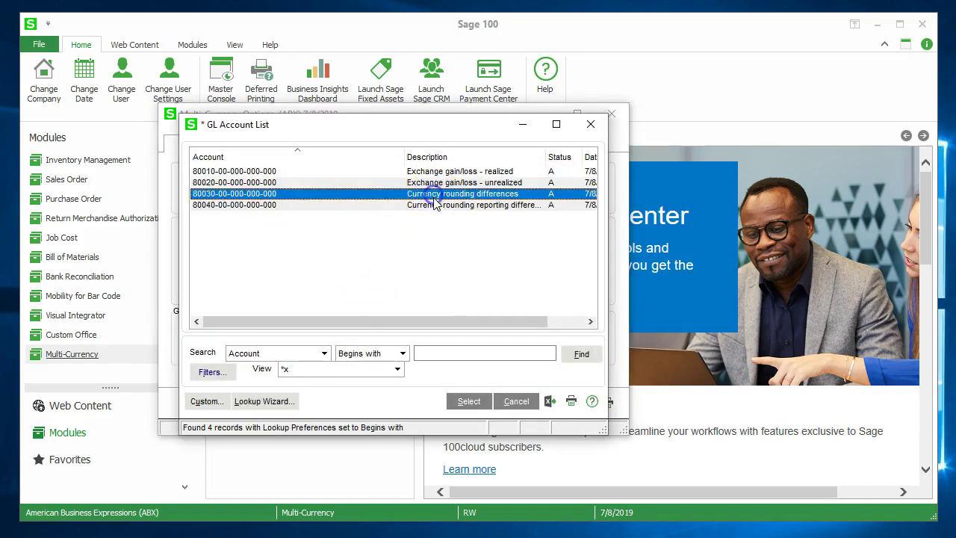
click(469, 401)
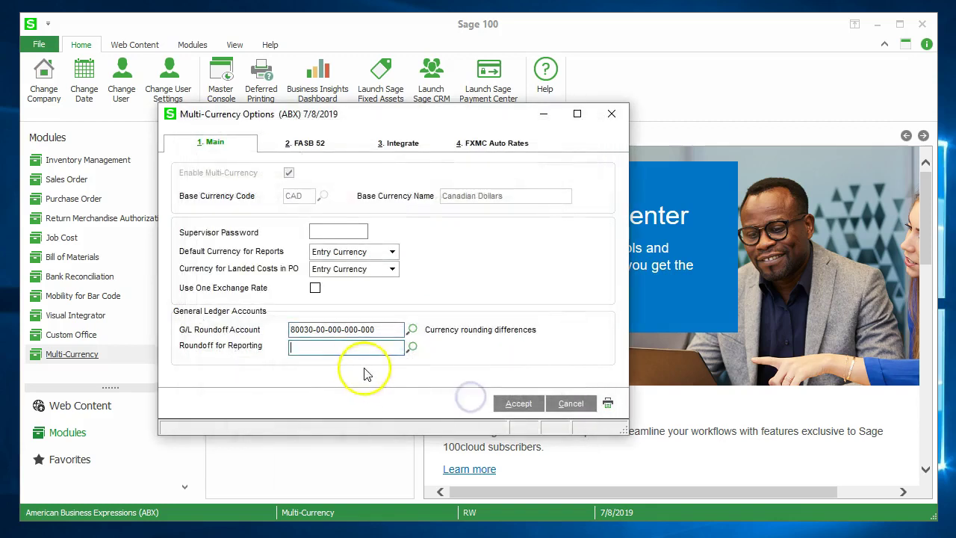
text(8)
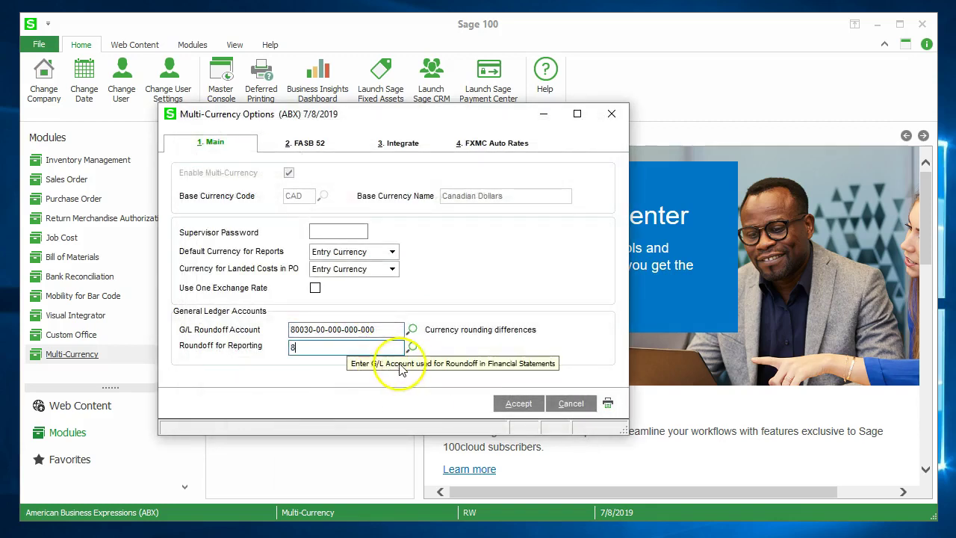
click(411, 347)
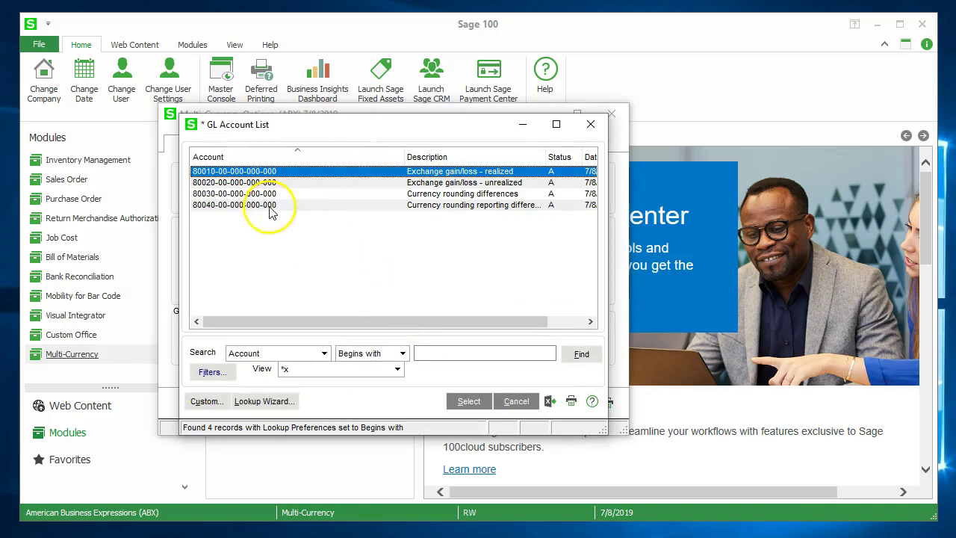
click(270, 207)
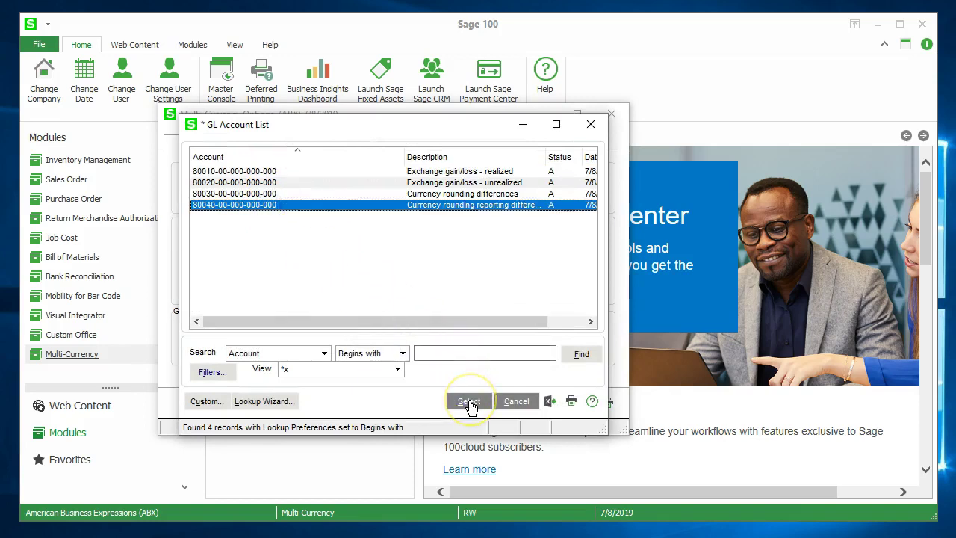
click(469, 404)
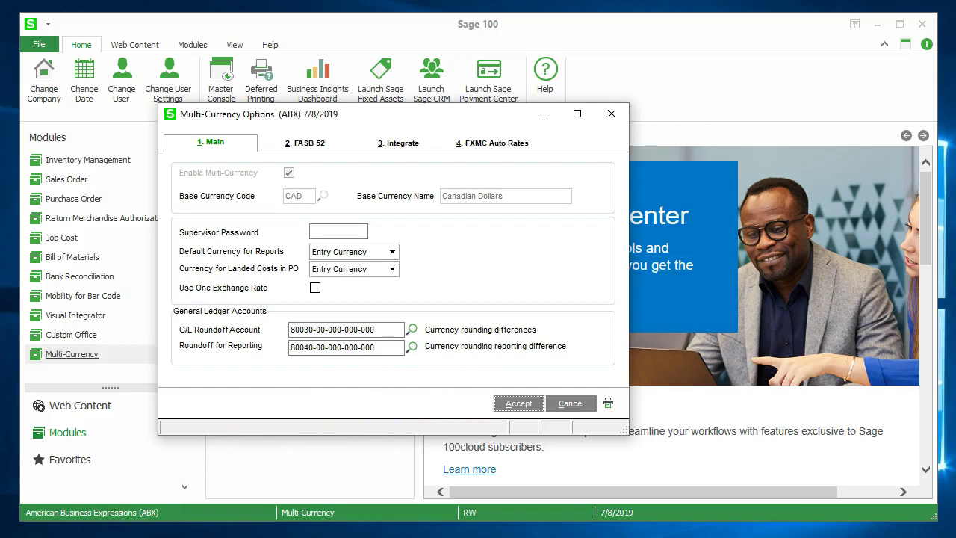
- Switch to the 2. FASB 52 tab of Multi-Currency Options
click(297, 146)
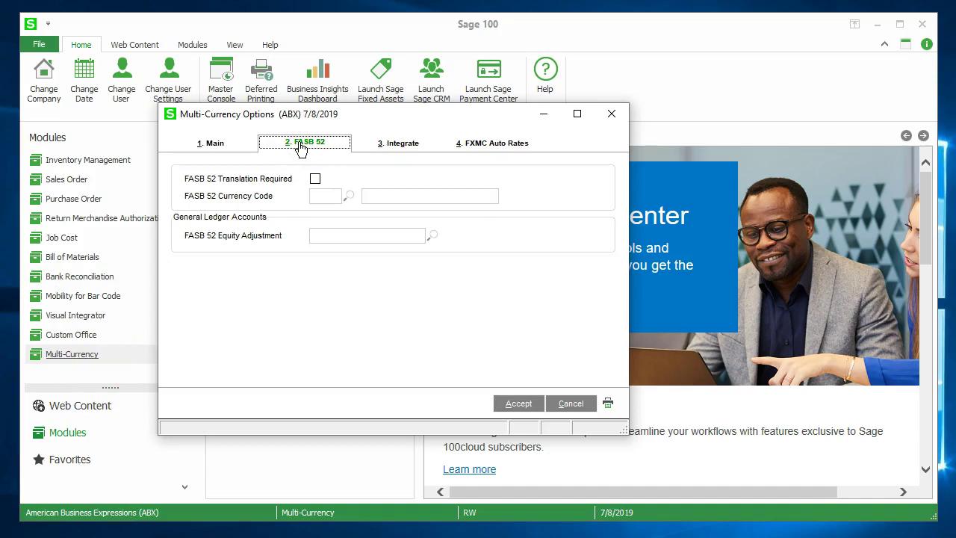
click(315, 180)
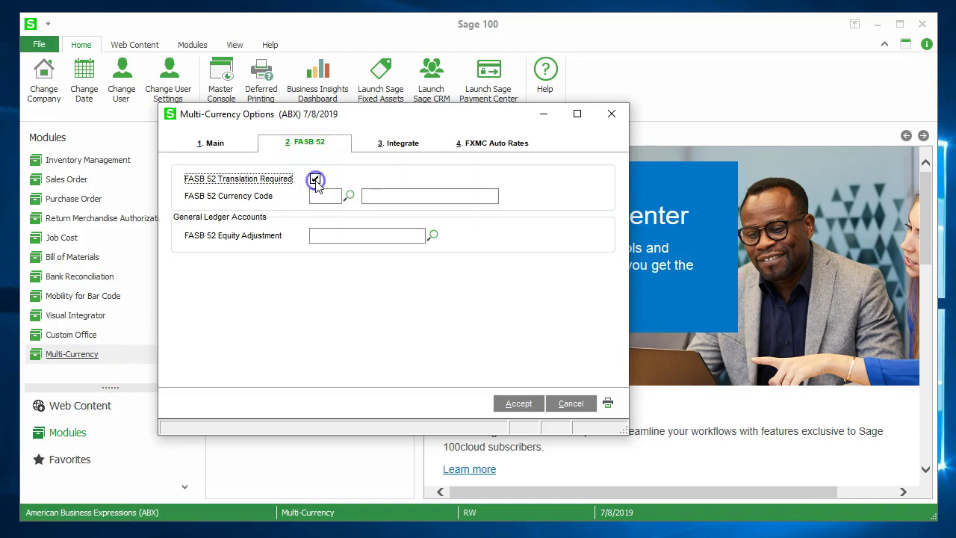
click(326, 195)
text(USD)
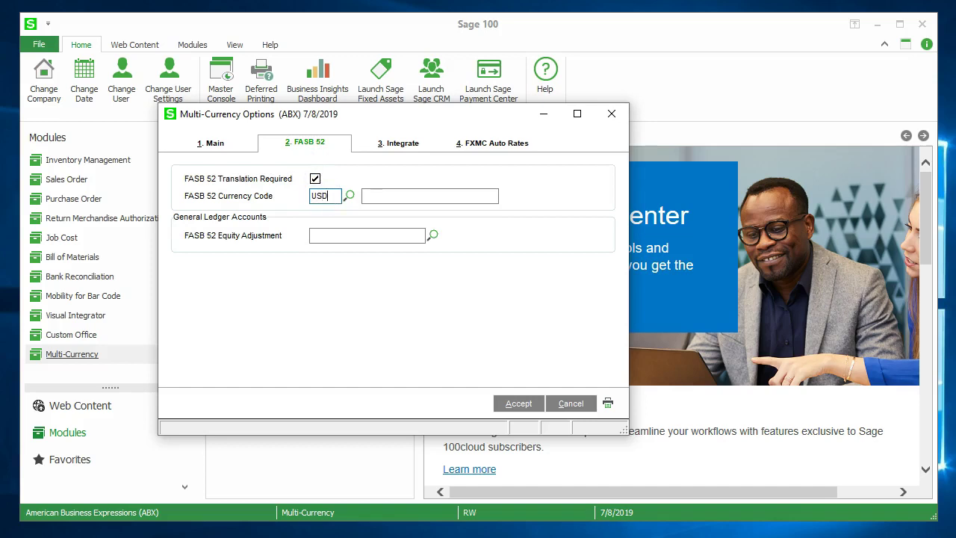
key(Tab)
text(US Dollars)
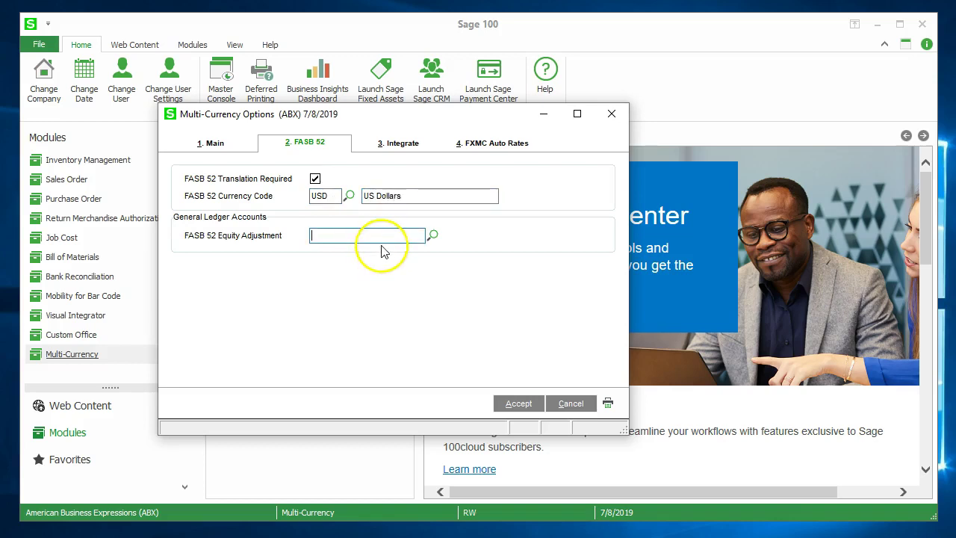
text(3)
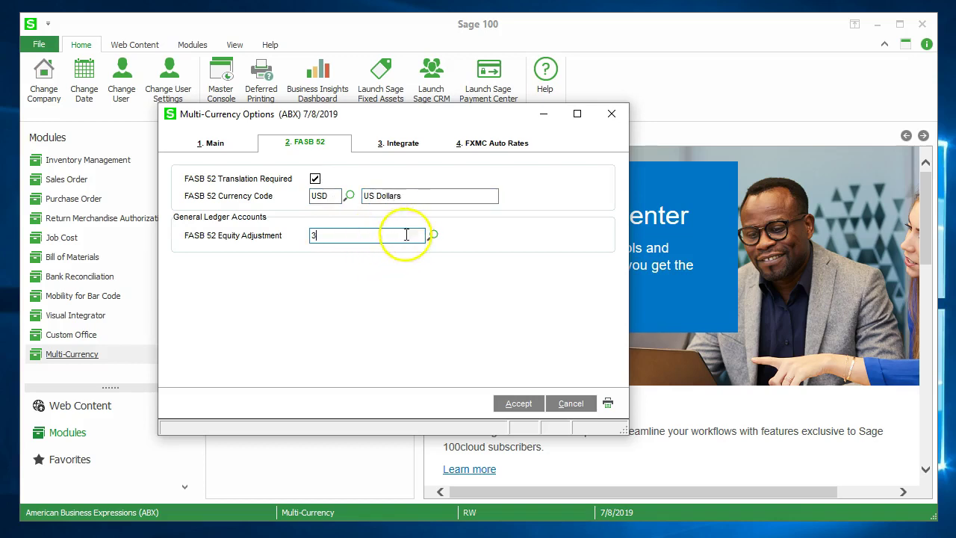
click(433, 236)
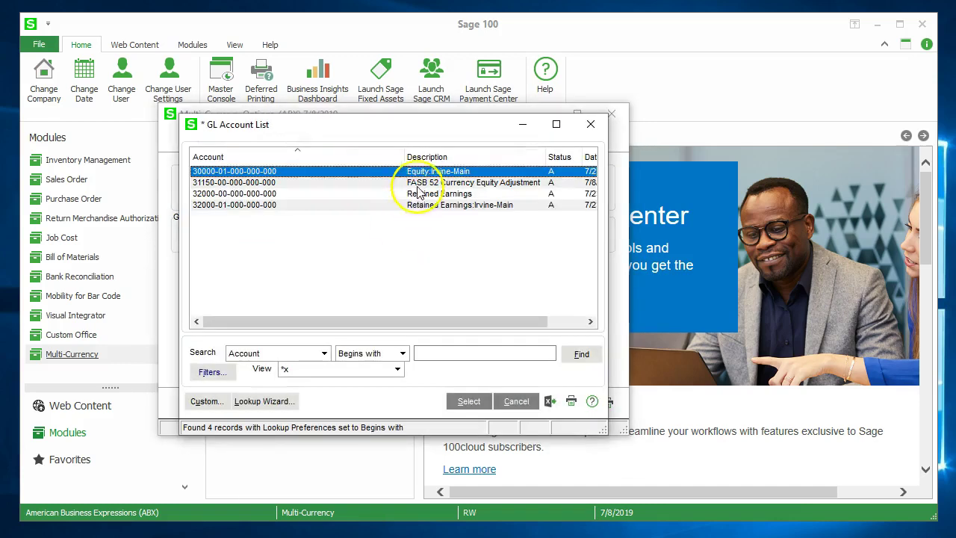
click(417, 182)
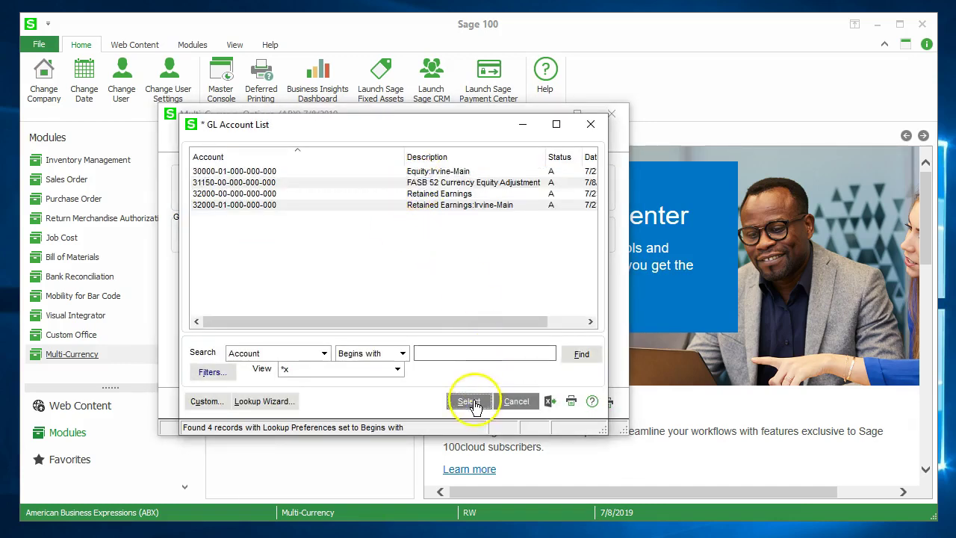
click(472, 404)
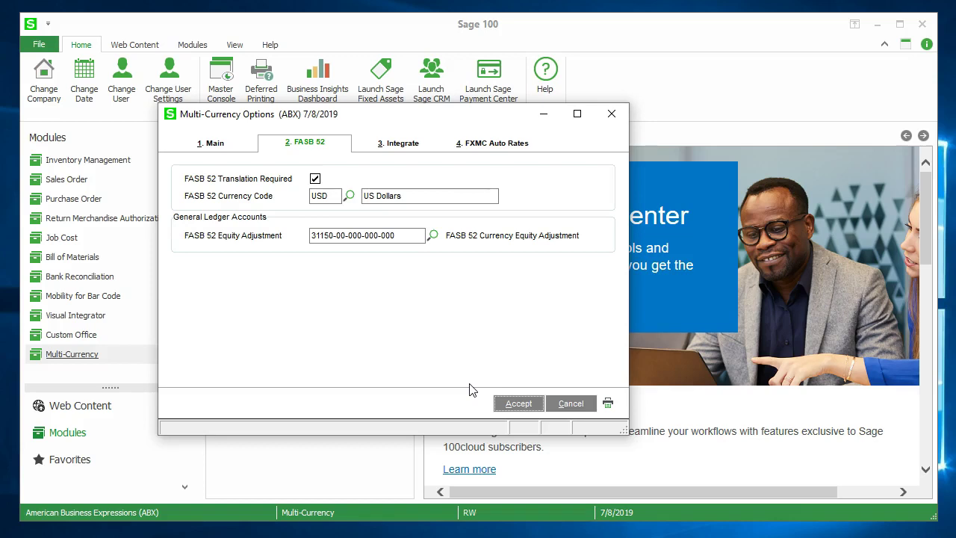
click(399, 146)
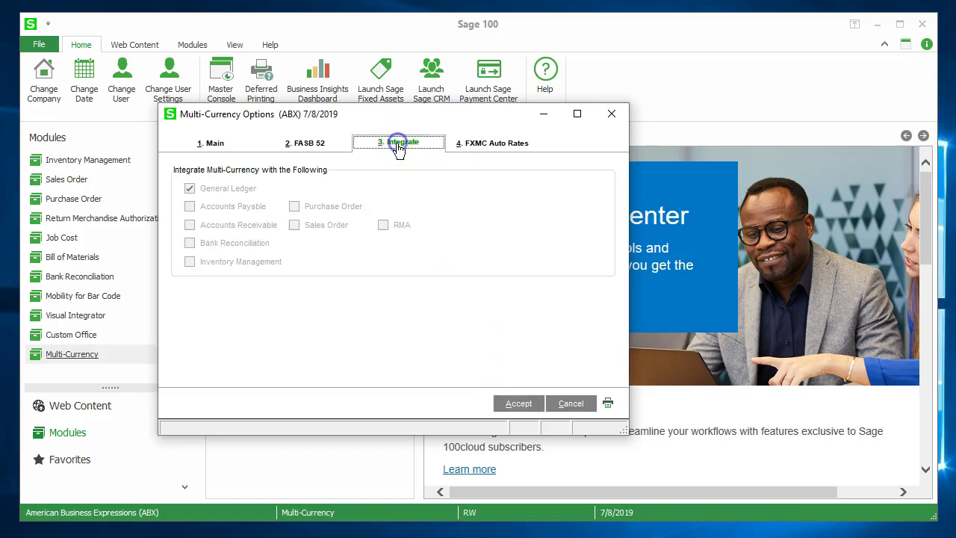
- Accept the Multi-Currency Options to save ABX's multi-currency setup
click(526, 409)
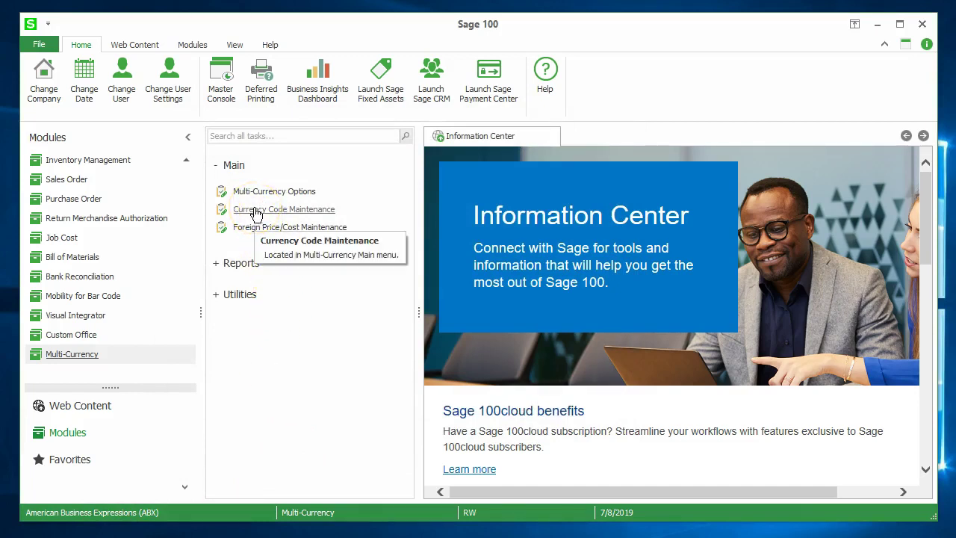
- Load the USD, US Dollars record in Currency Code Maintenance and add a new exchange-rate row
click(254, 211)
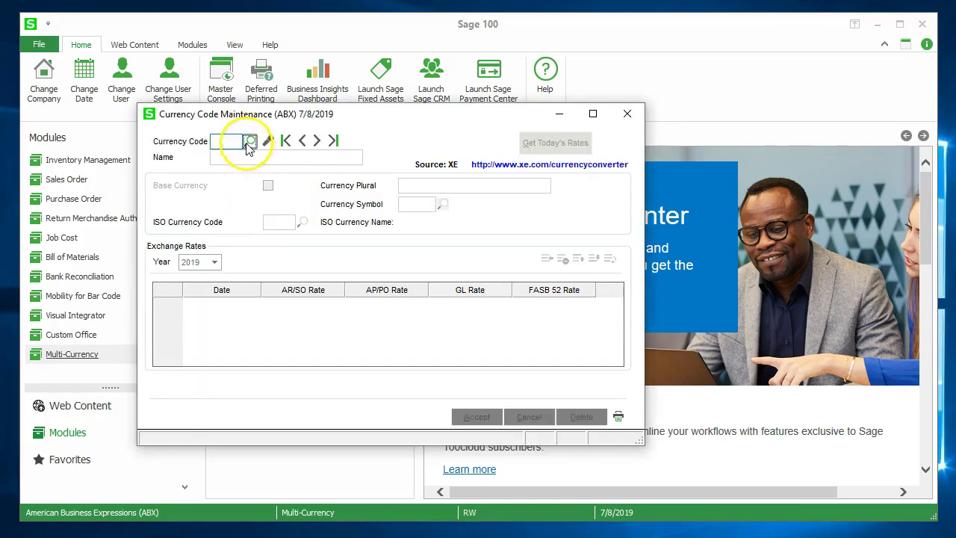
click(249, 142)
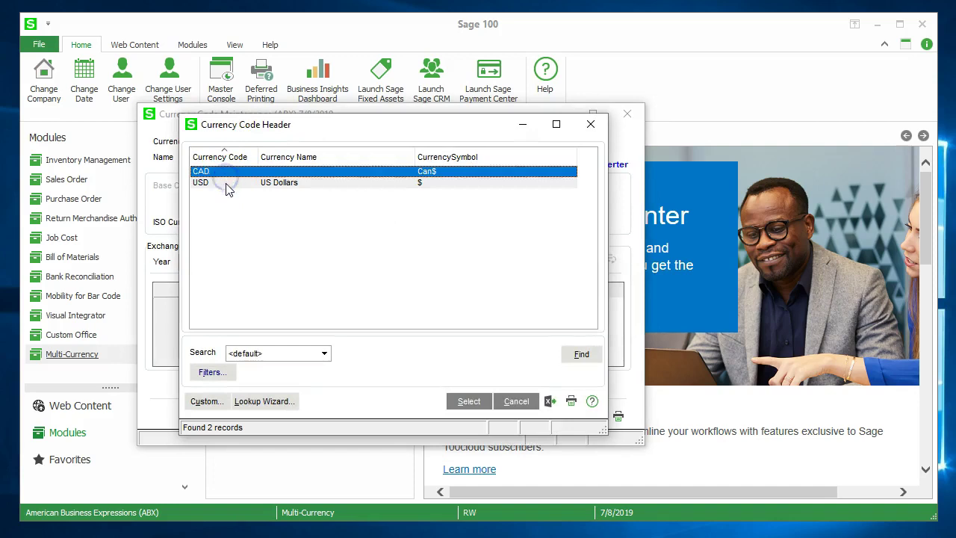
click(228, 184)
click(468, 403)
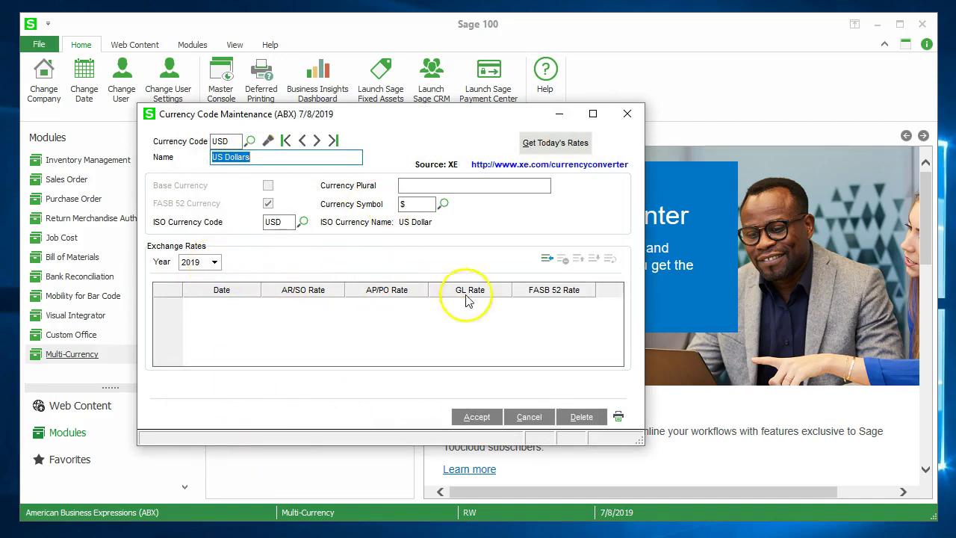
click(548, 260)
- Enter 6/1/2020 as the rate date and begin typing the AR/SO rate
click(215, 304)
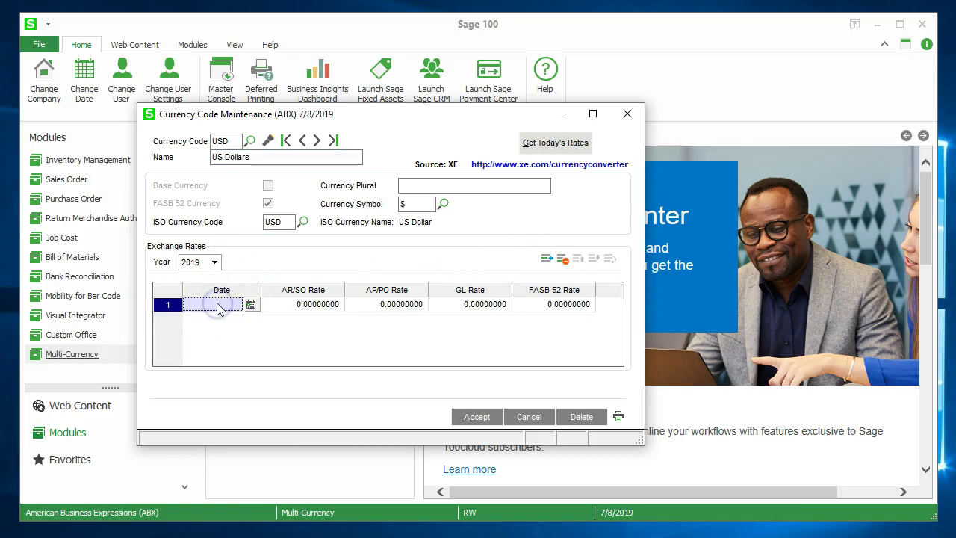
text(06)
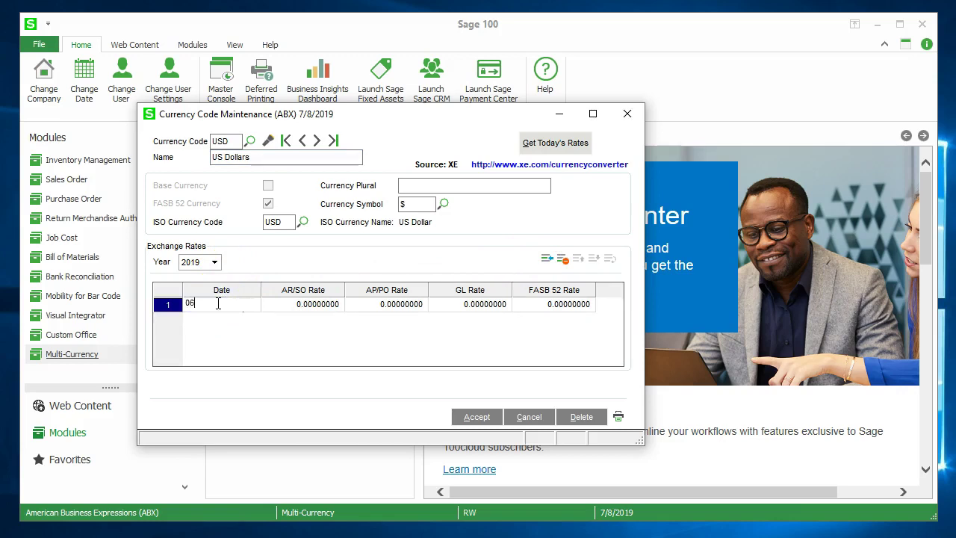
text(012020)
key(Tab)
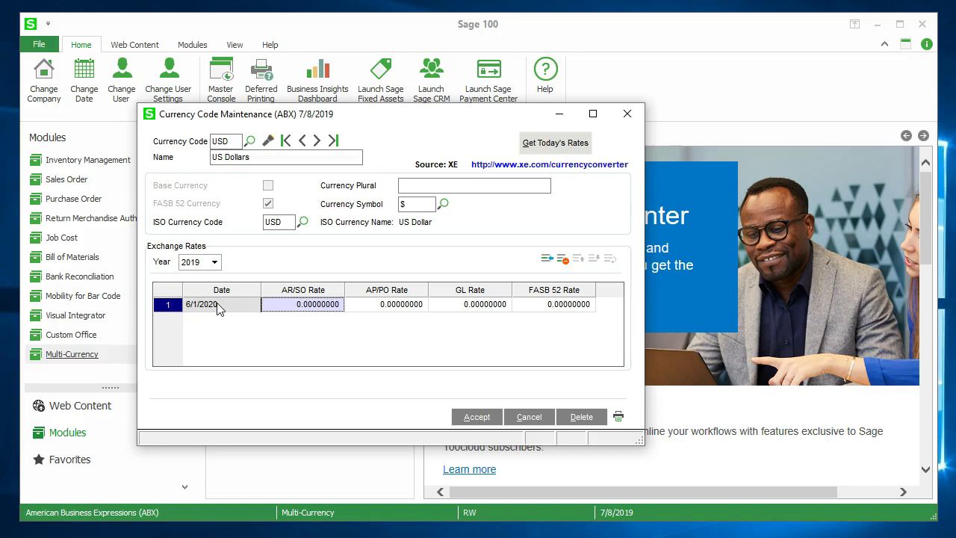
text(0.00000013)
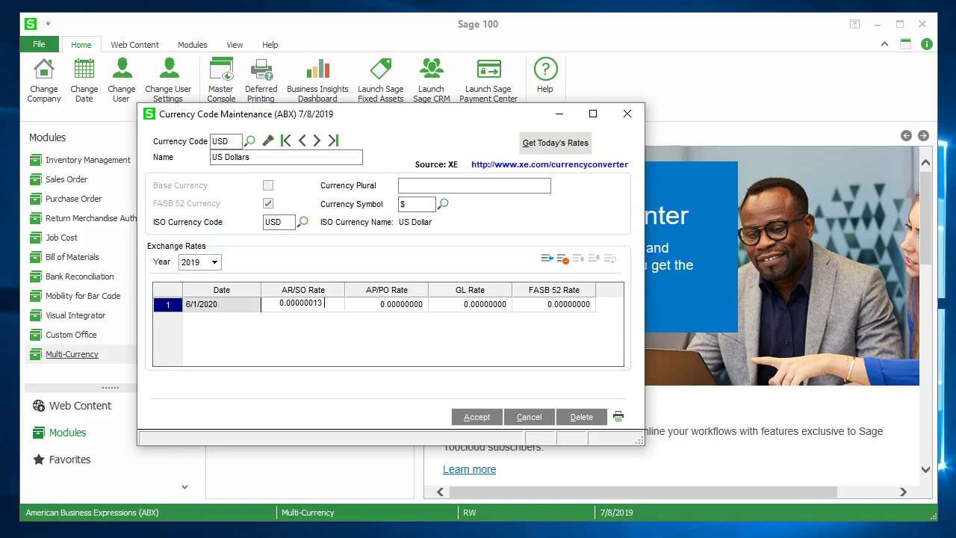
key(BackSpace)
text(0)
key(Left)
key(BackSpace)
text(0)
- Correct the AR/SO rate to 0.76920000 so all four rate columns carry it, then insert a new row
click(277, 303)
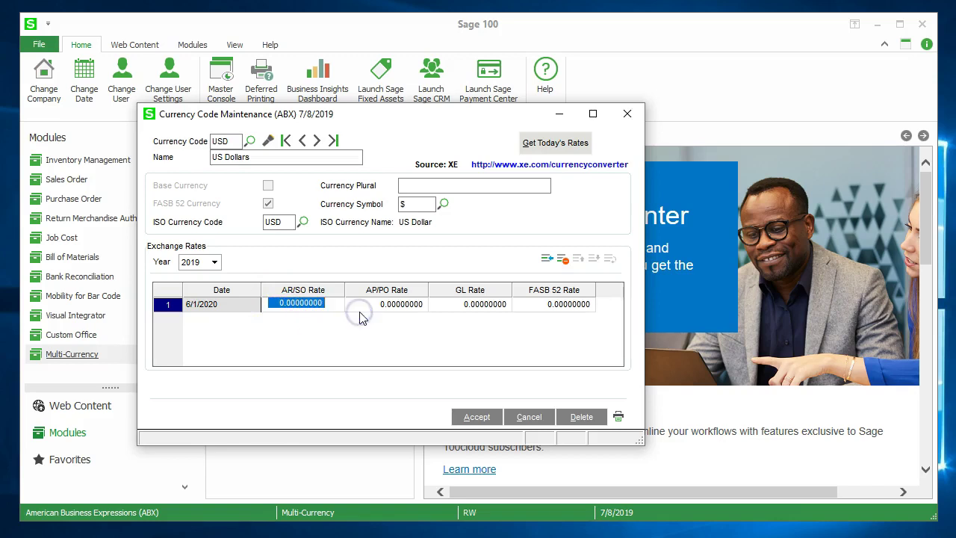
key(BackSpace)
text(7692)
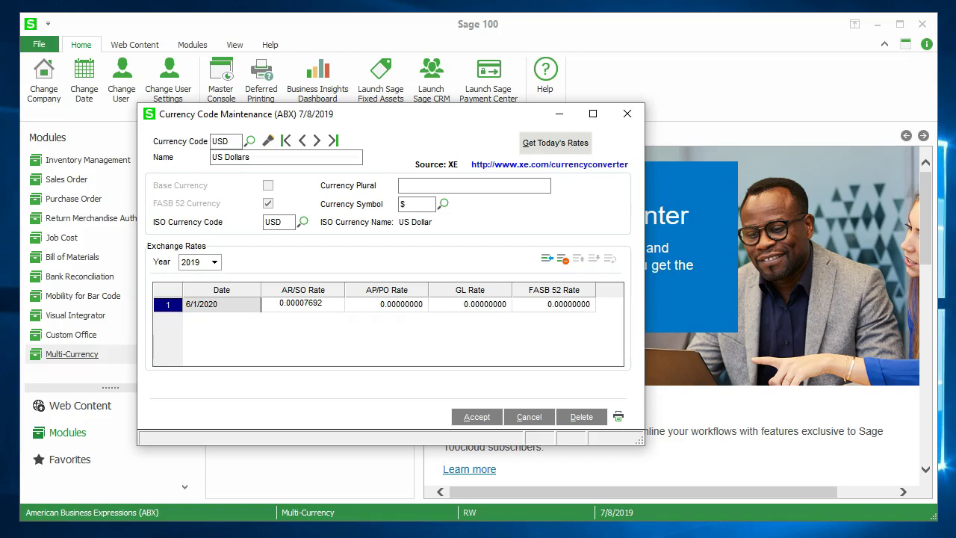
text(0000)
key(Tab)
key(Tab)
key(Tab)
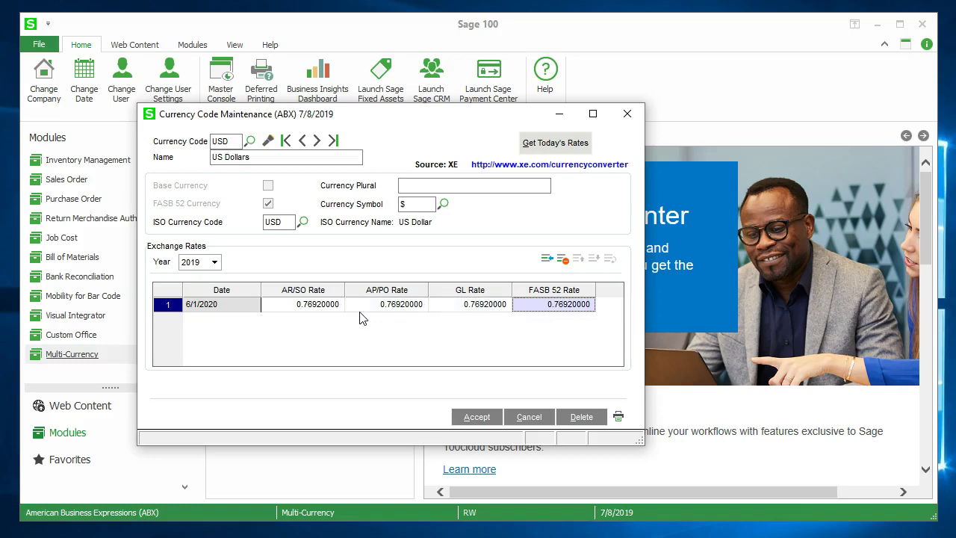
key(Tab)
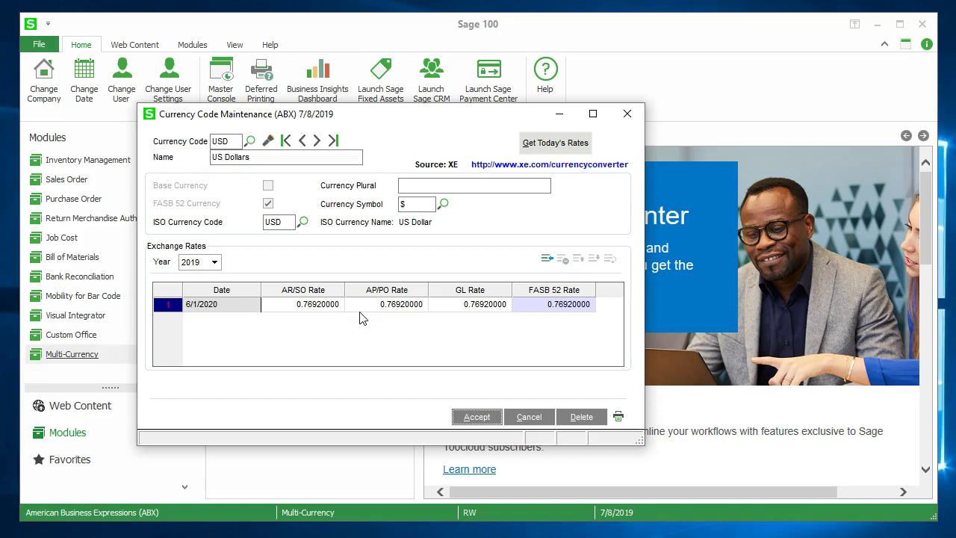
click(546, 259)
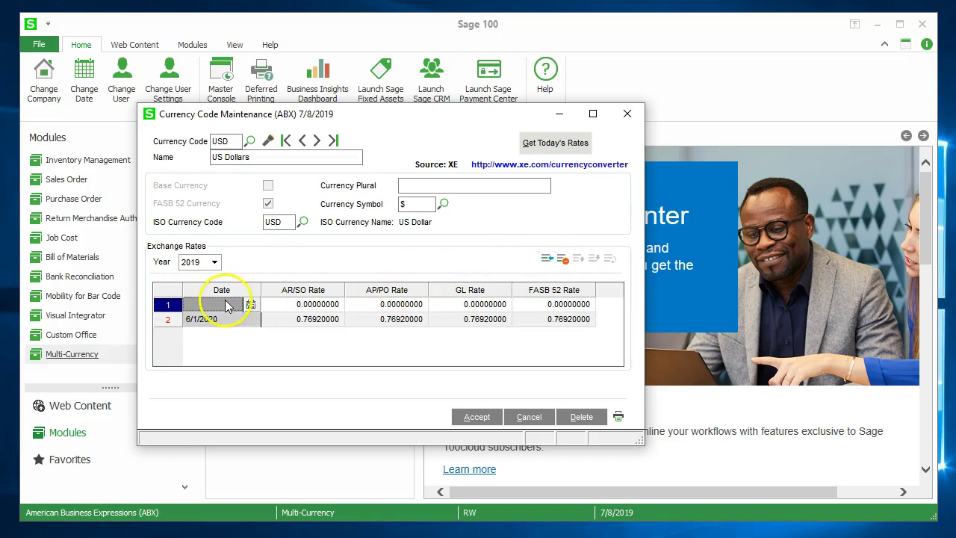
- Add a 7/1/2020 rate of 0.74074 across all four rate columns and save the USD record
text(07012020)
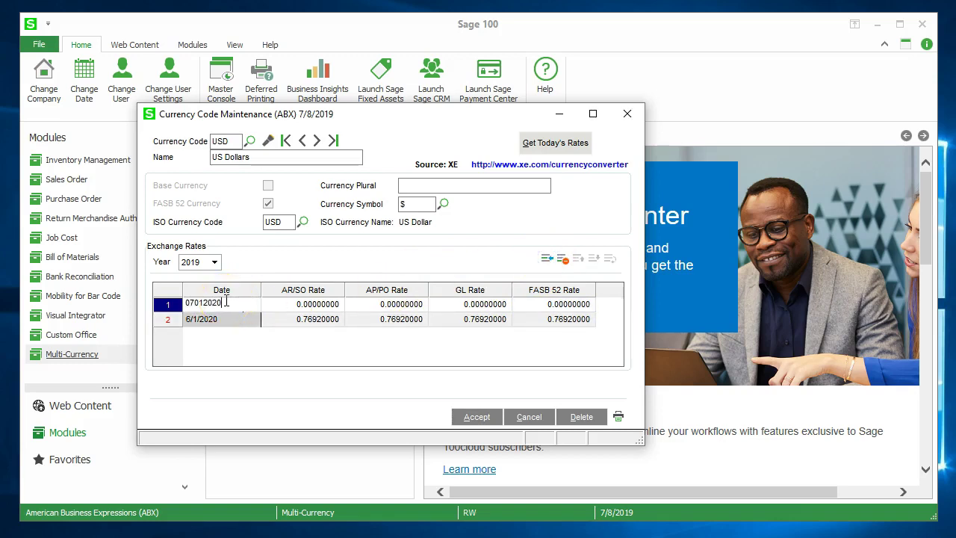
key(Tab)
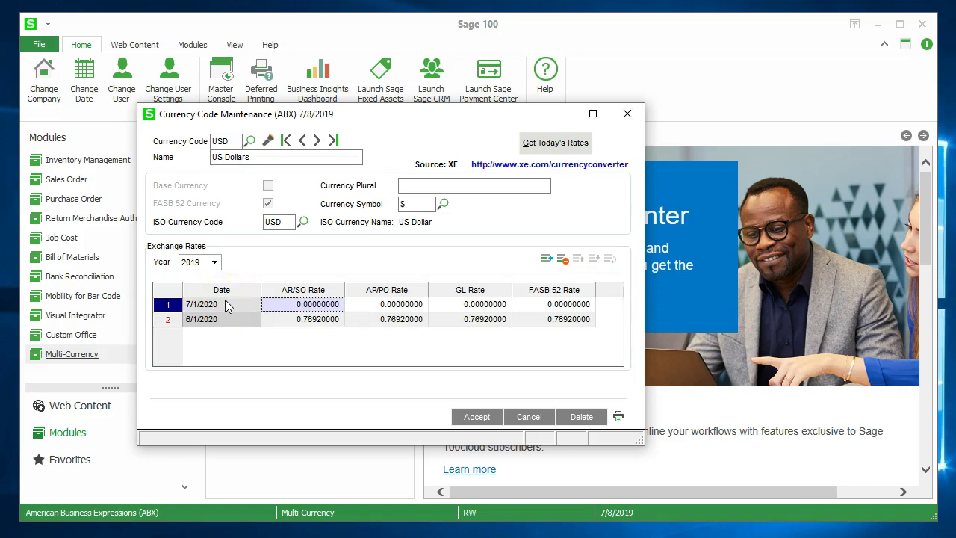
text(.74074)
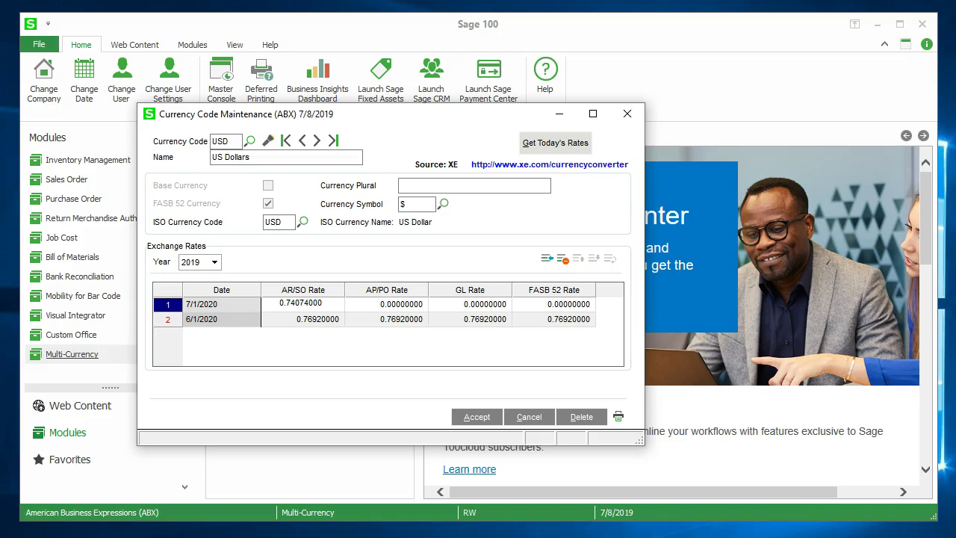
key(Tab)
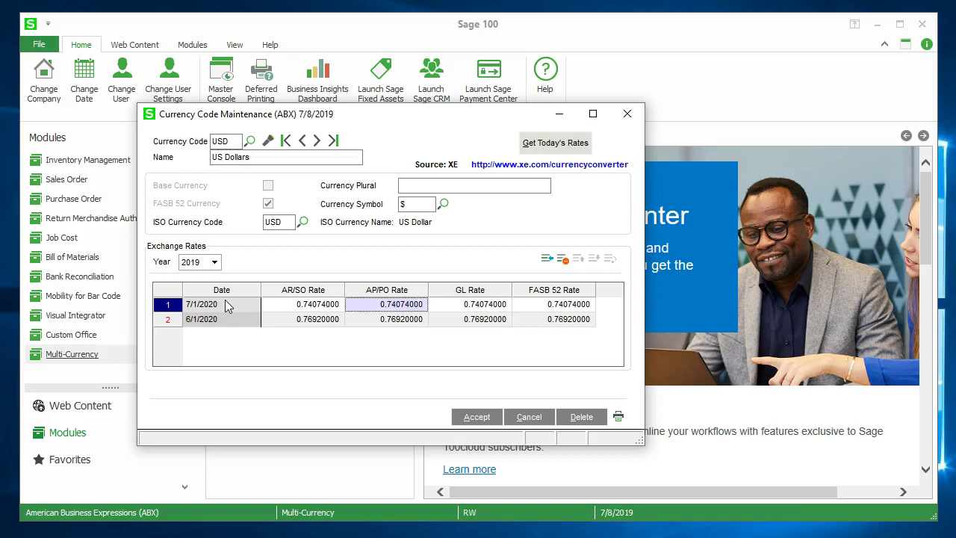
key(Tab)
key(Tab)
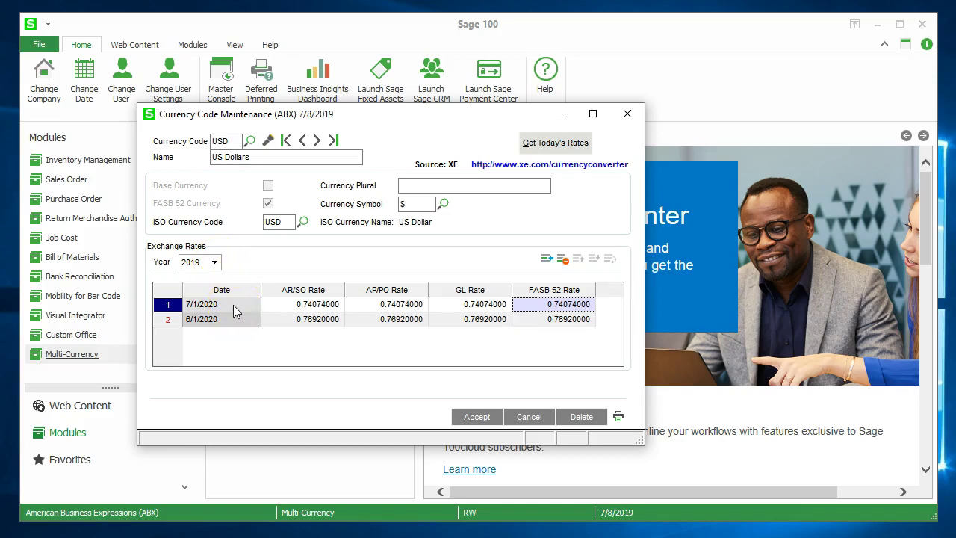
click(482, 416)
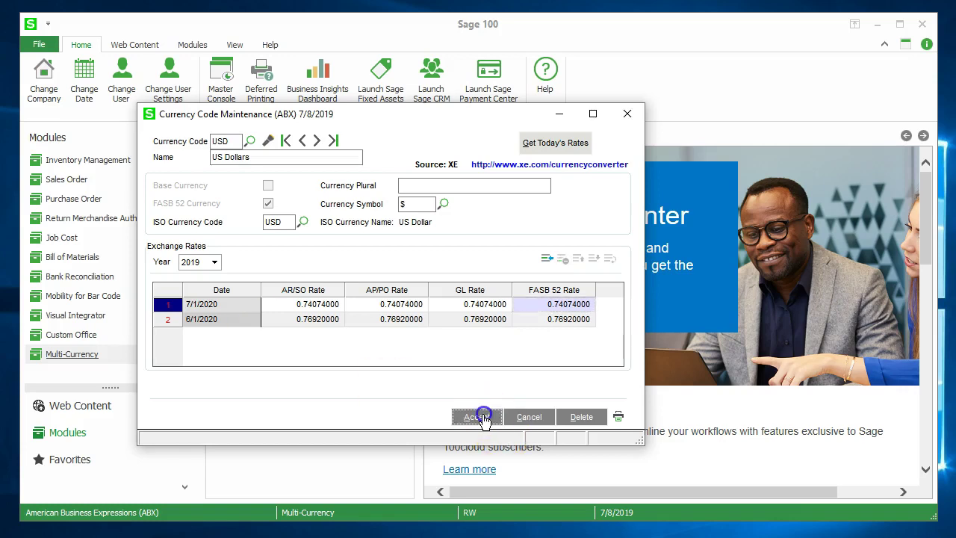
- Reload USD, switch the rate year to 2020 to verify both rates, and accept the record again
click(250, 141)
double_click(252, 184)
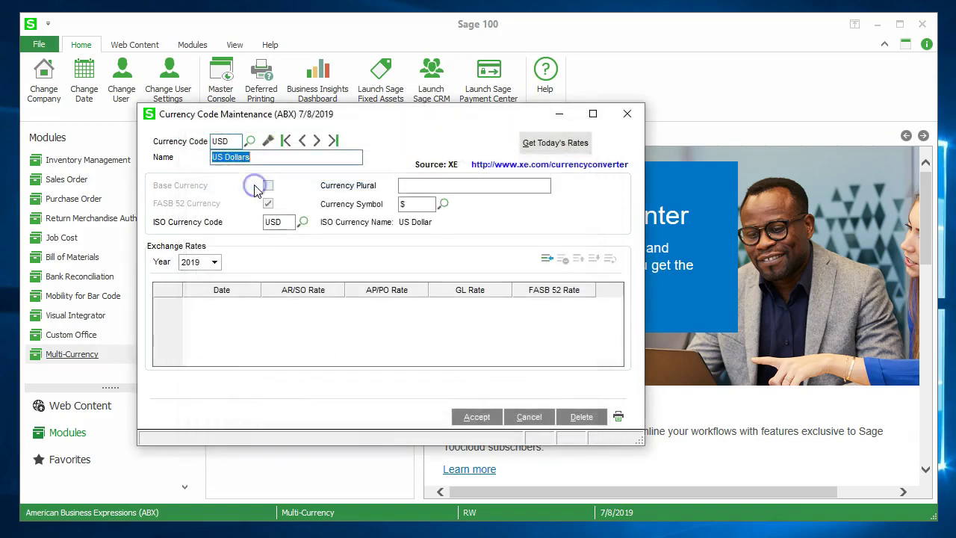
click(215, 262)
click(200, 287)
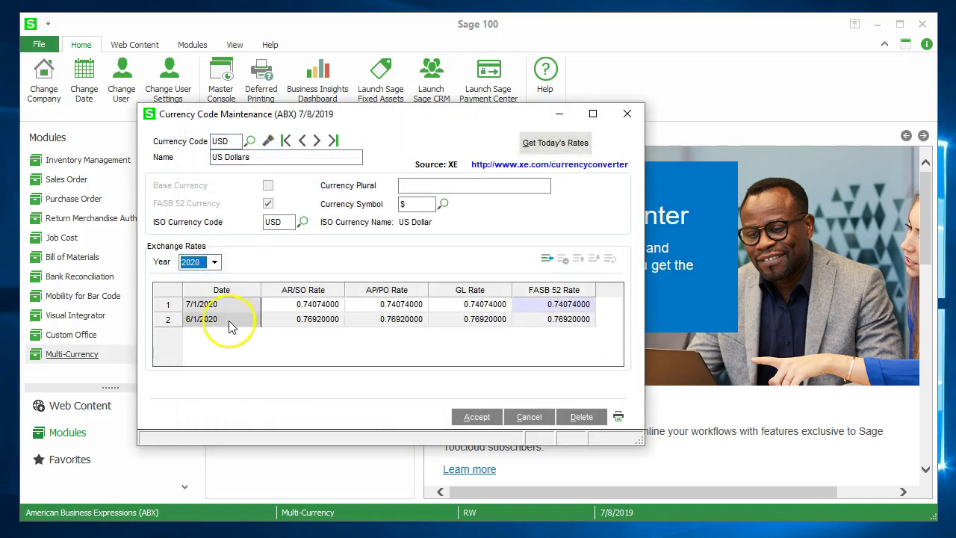
click(476, 417)
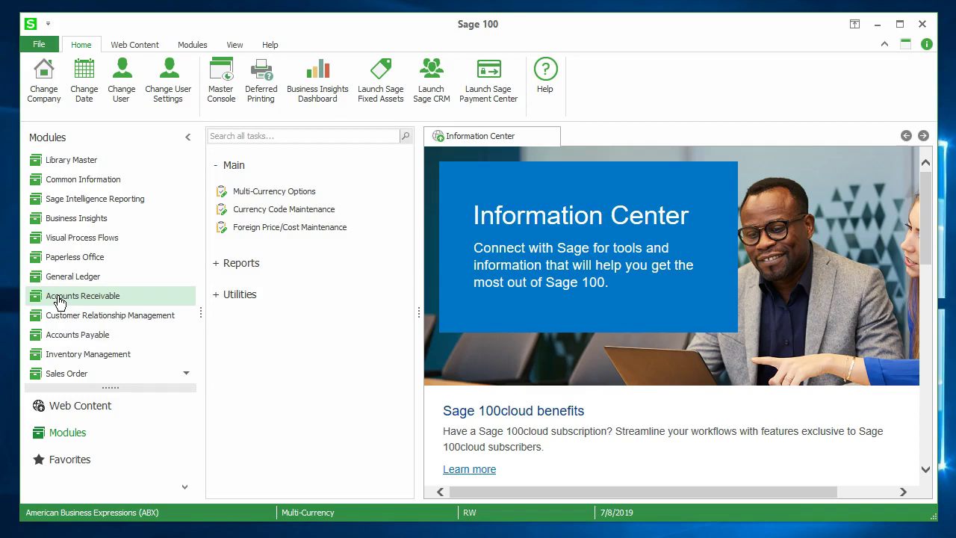
- Switch to Accounts Receivable, accept the 7/8/2019 accounting date, and launch Customer Maintenance
click(60, 299)
click(335, 317)
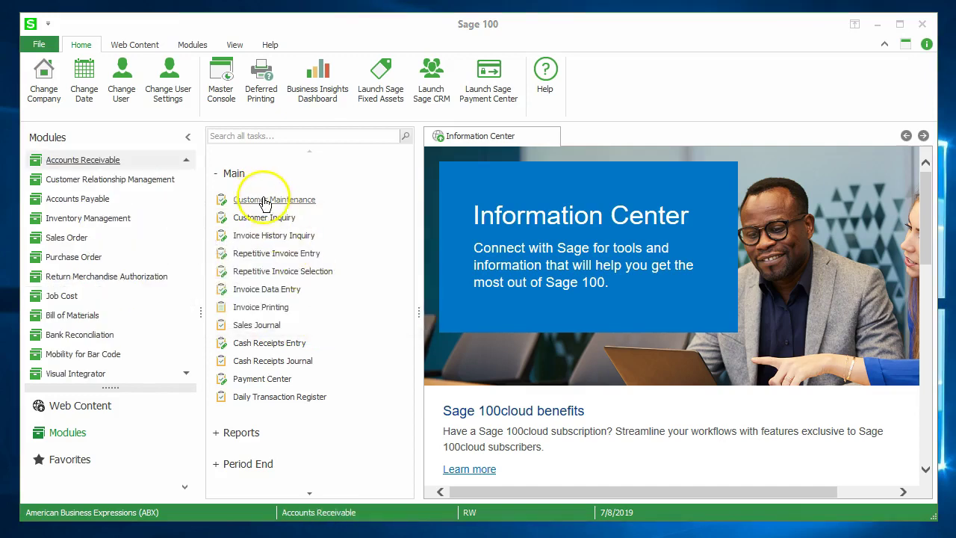
click(263, 200)
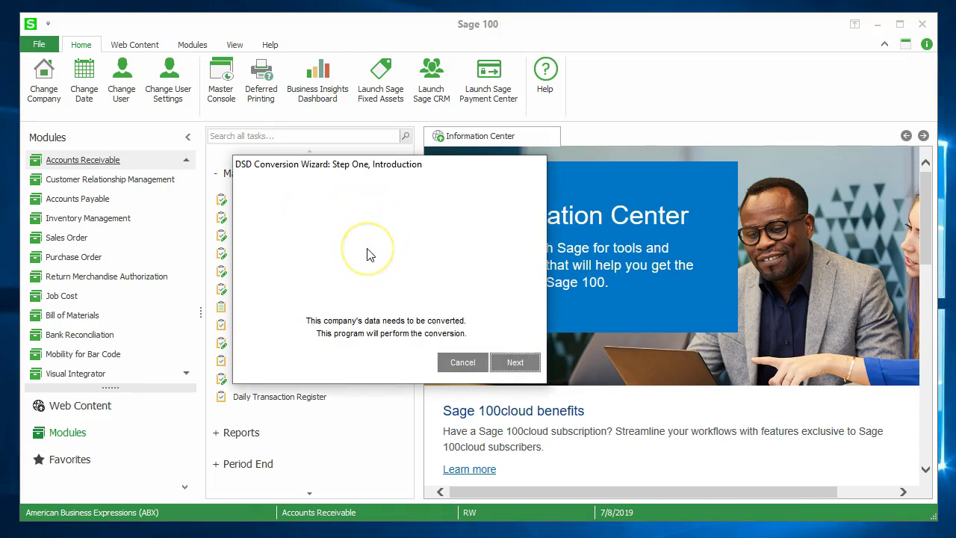
- Run the DSD Conversion Wizard on ABX's receivables data, then close Customer Maintenance
click(511, 364)
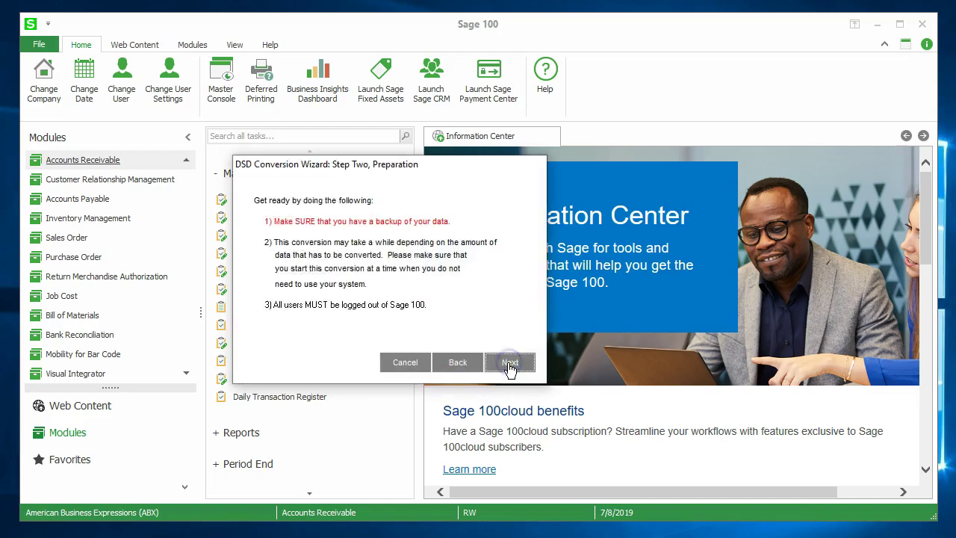
click(509, 363)
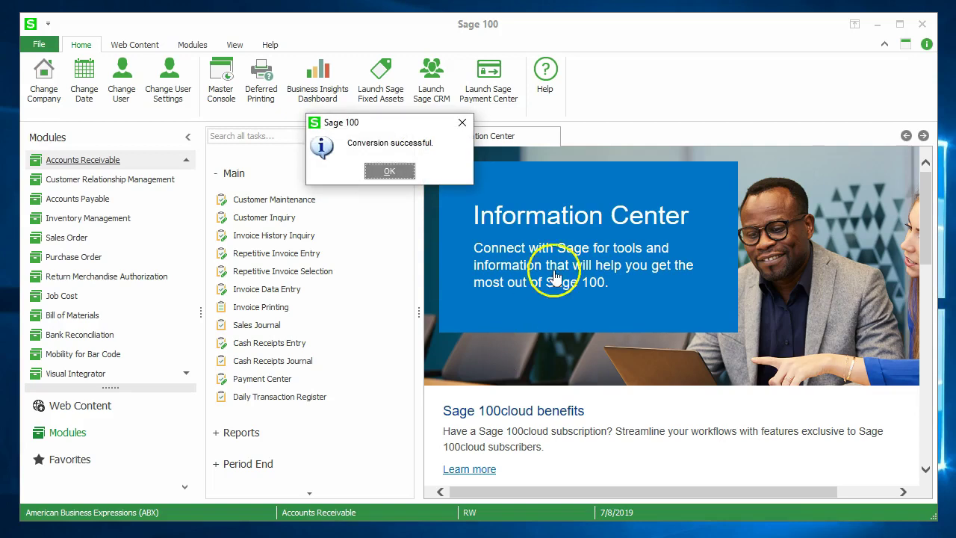
click(389, 172)
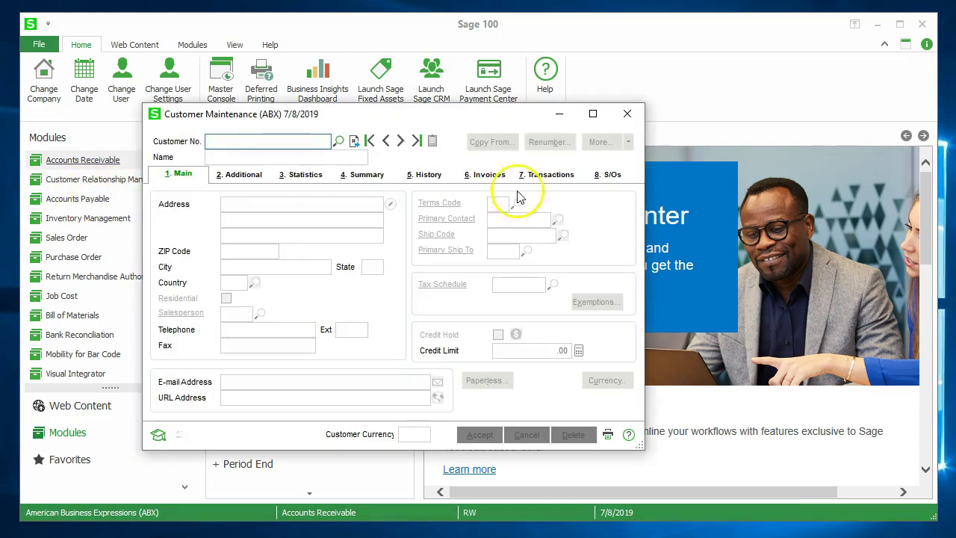
click(626, 114)
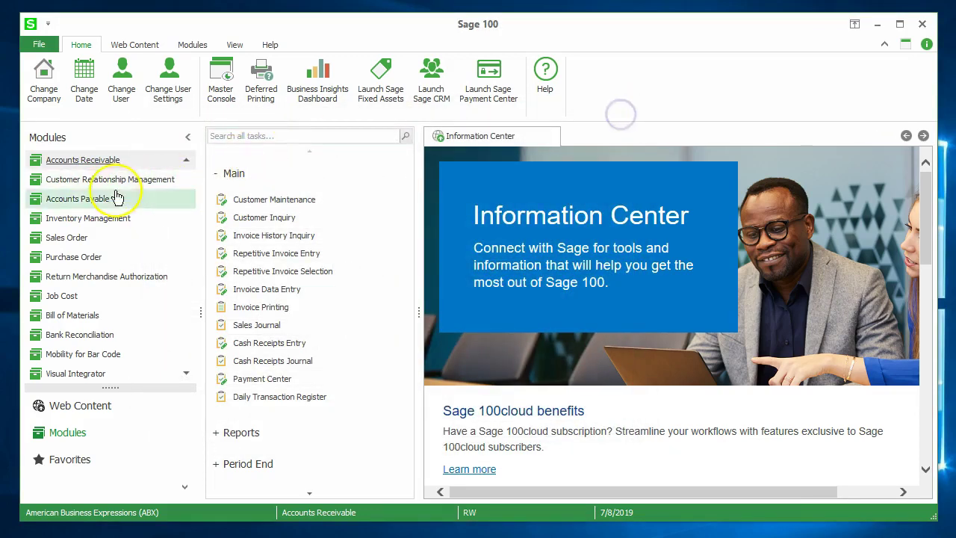
- Switch to Accounts Payable, launch Vendor Maintenance, and run the data conversion wizard to completion
click(96, 199)
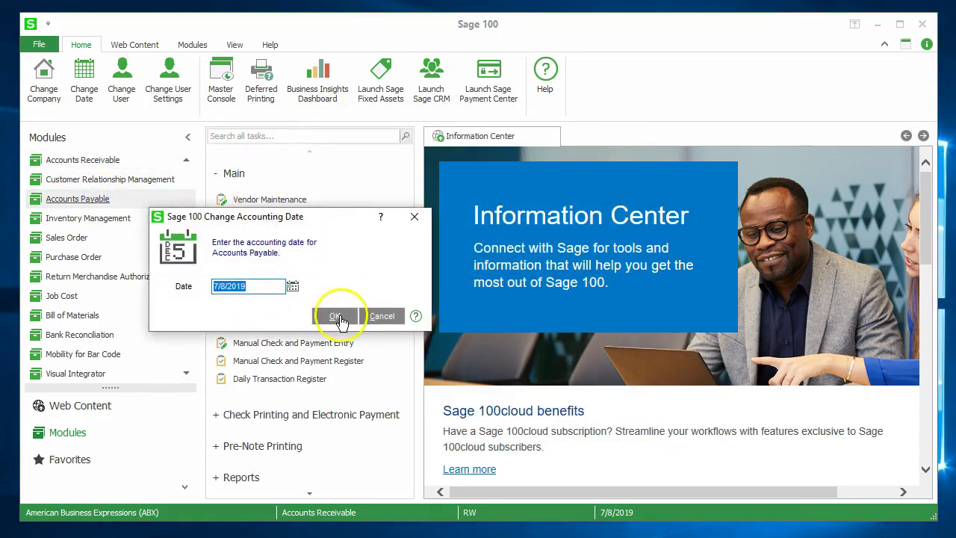
click(340, 316)
click(269, 199)
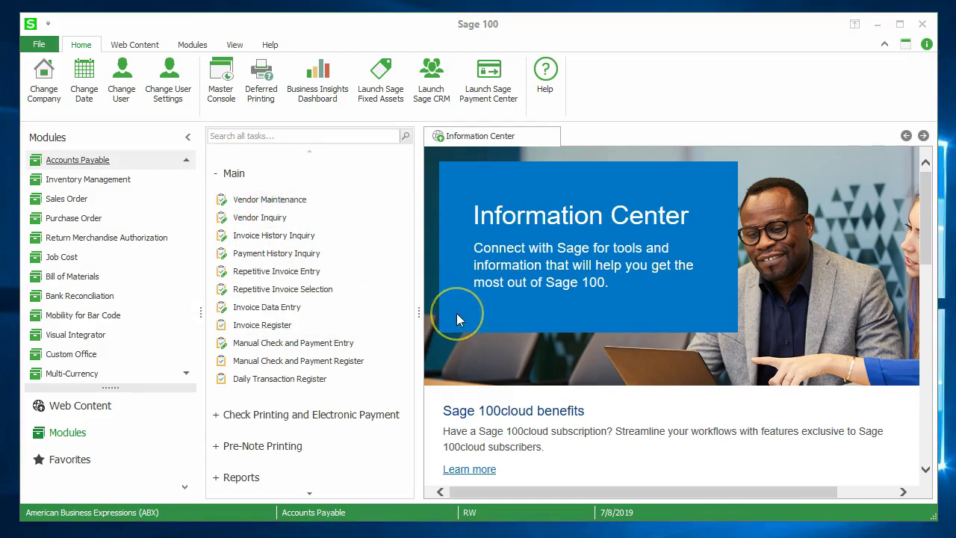
click(509, 363)
click(508, 364)
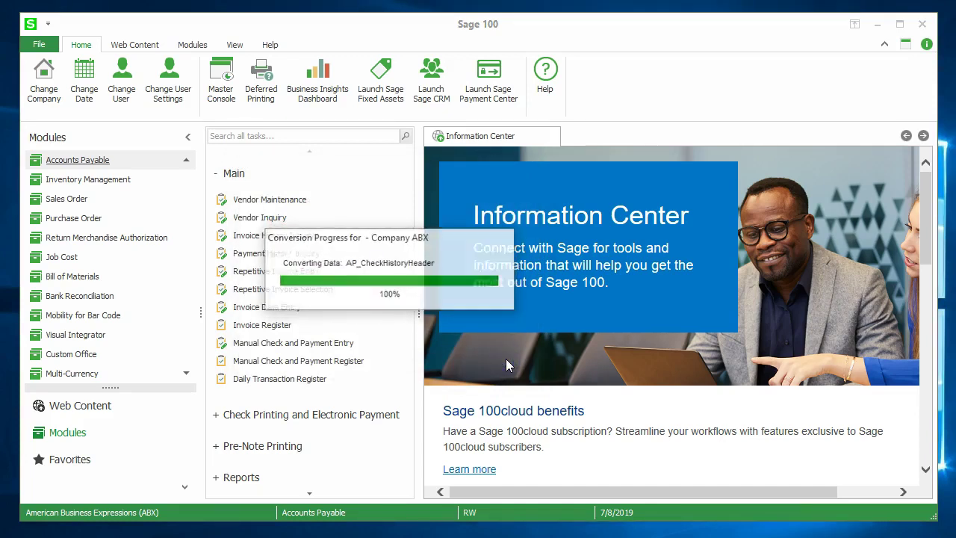
click(492, 371)
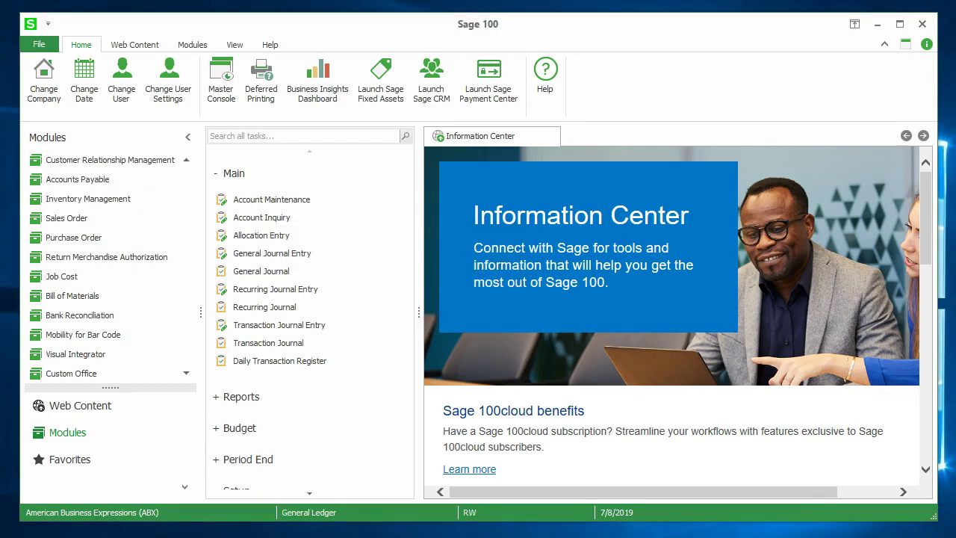
- Load bank code U (US$ Account) in Bank Code Maintenance, change its currency to USD, and save it
click(53, 320)
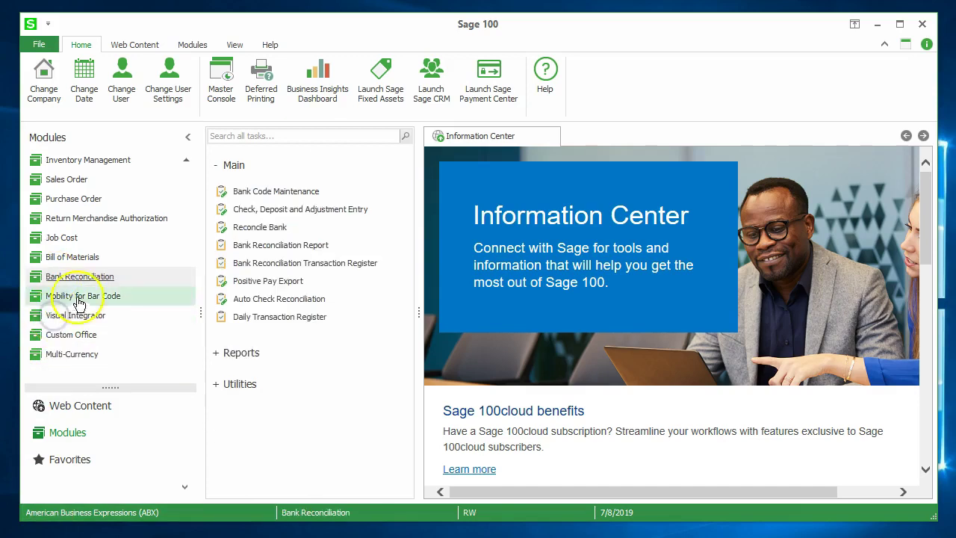
click(257, 193)
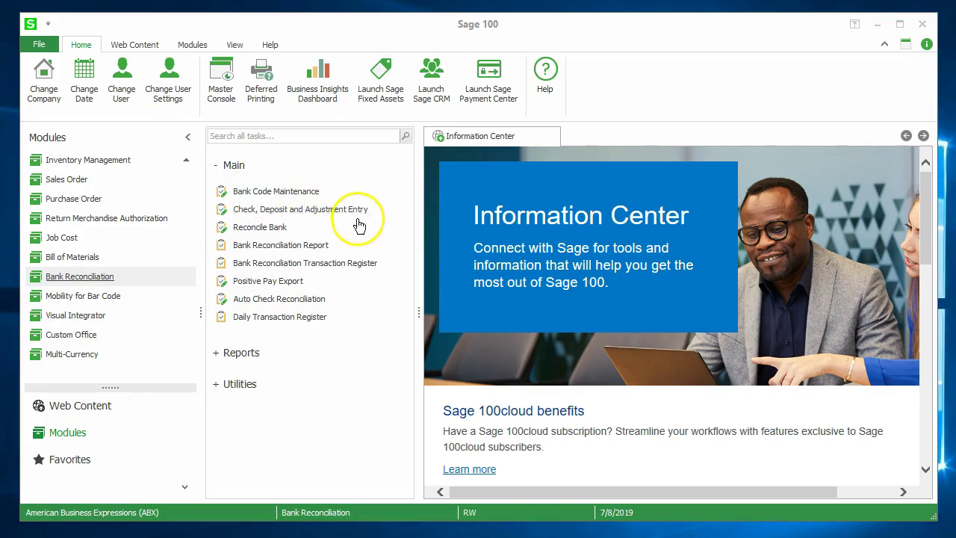
click(241, 149)
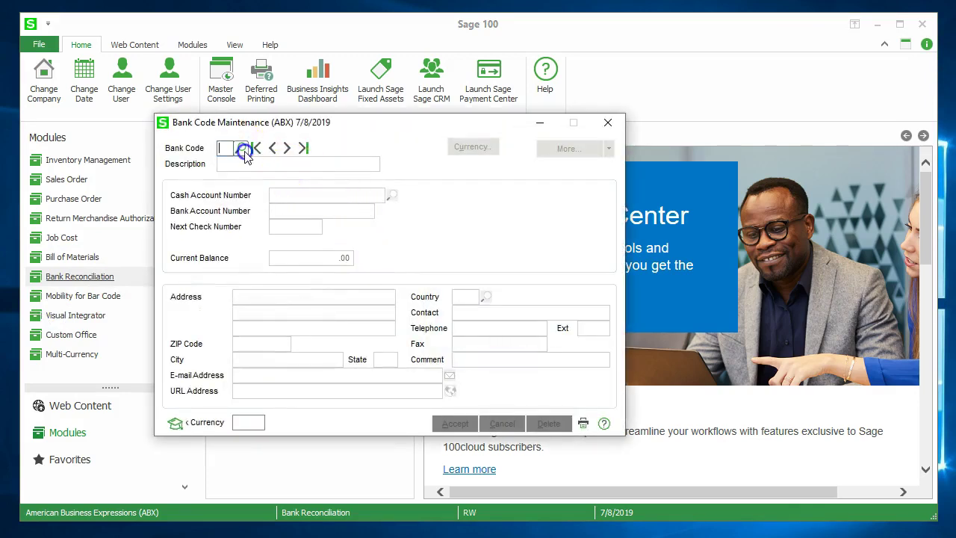
click(239, 206)
click(239, 206)
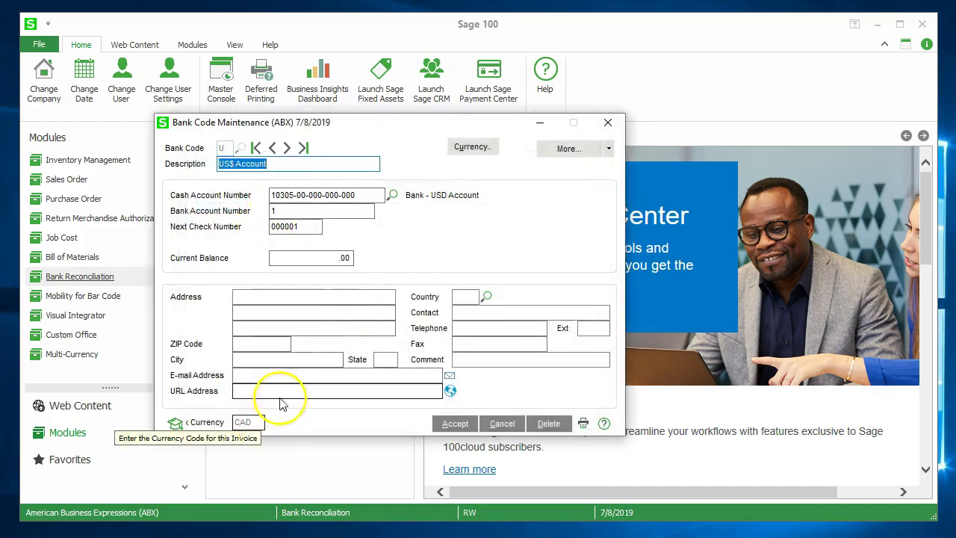
click(455, 147)
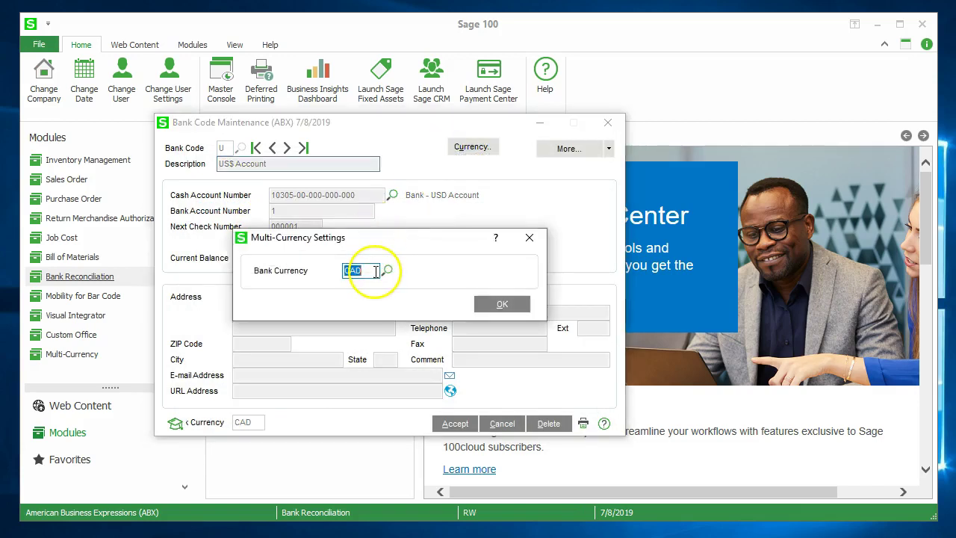
text(USD)
key(Tab)
click(502, 304)
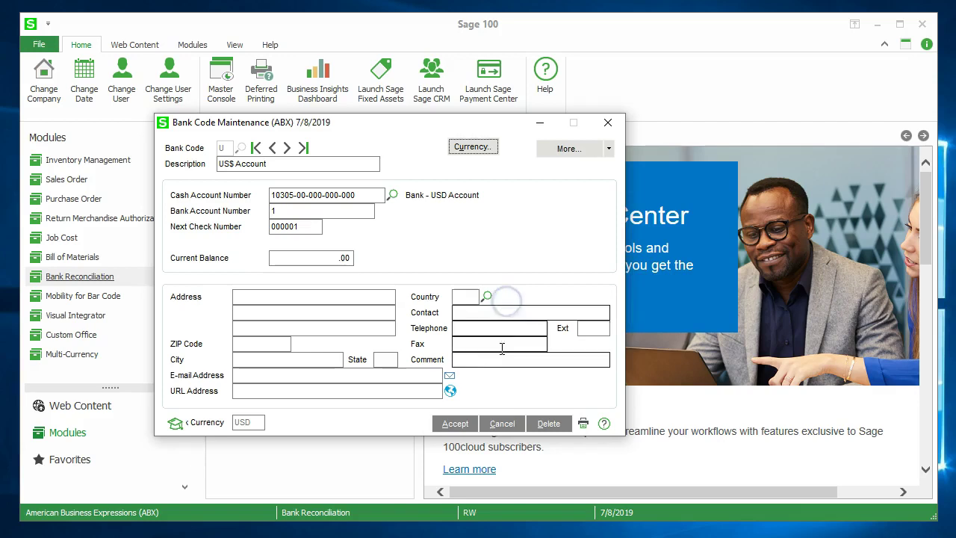
click(455, 424)
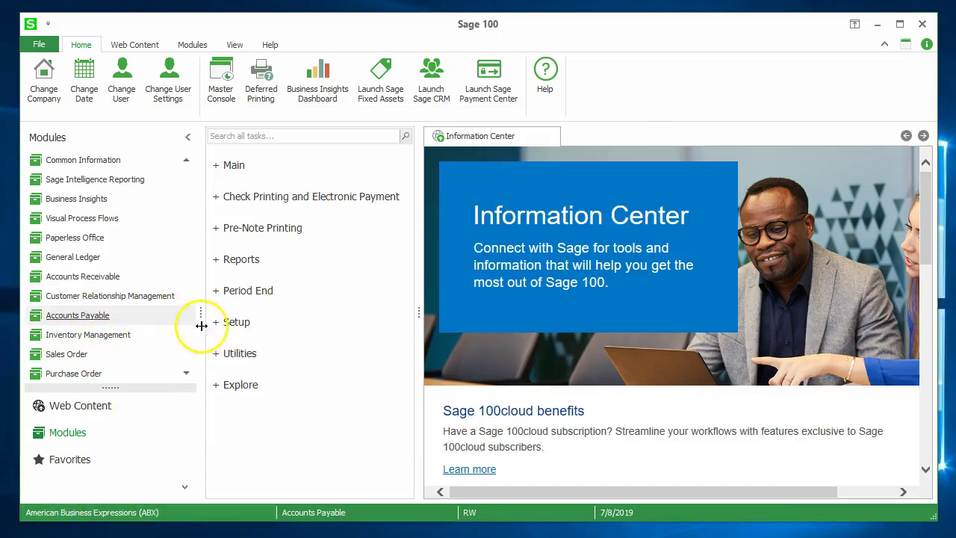
- Load A/P division 00 Main in Division Maintenance and open its currency settings
click(236, 322)
click(246, 328)
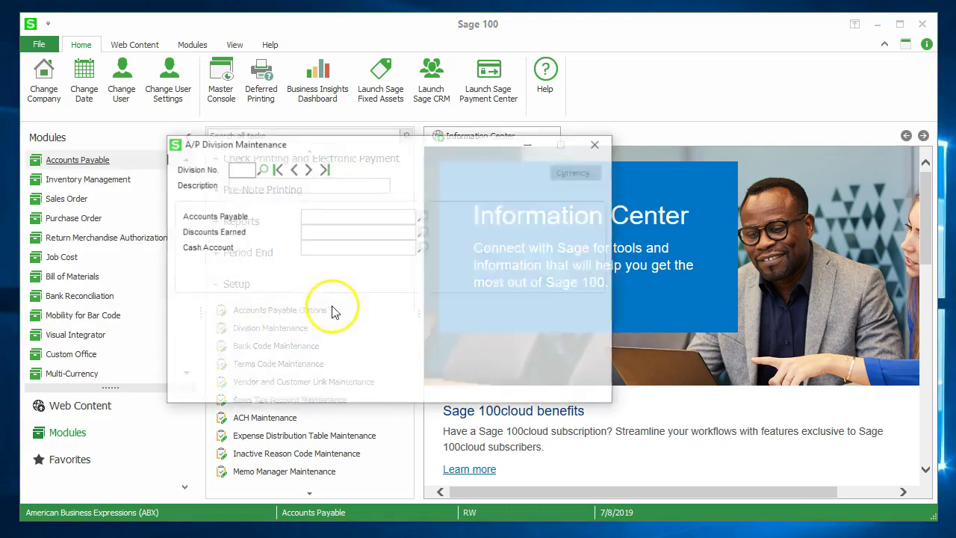
click(276, 169)
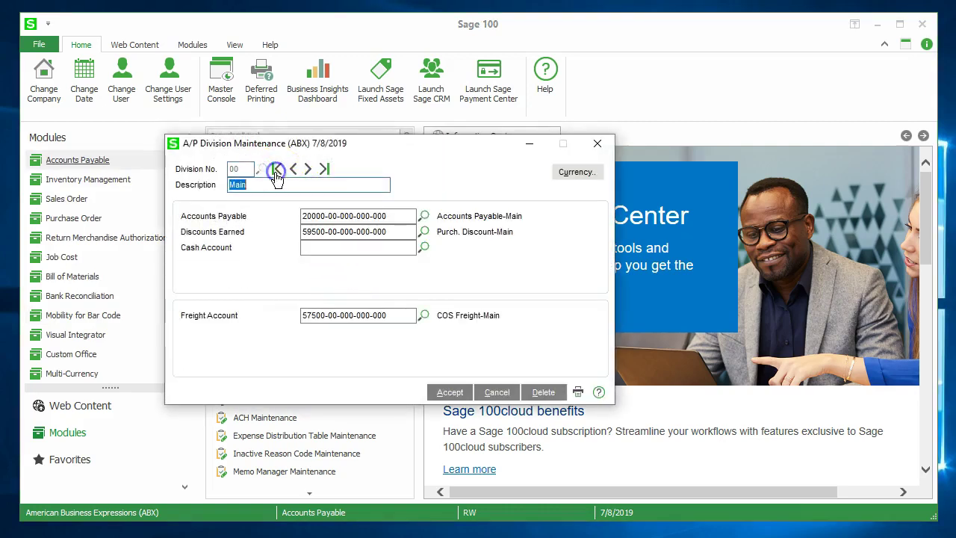
click(559, 175)
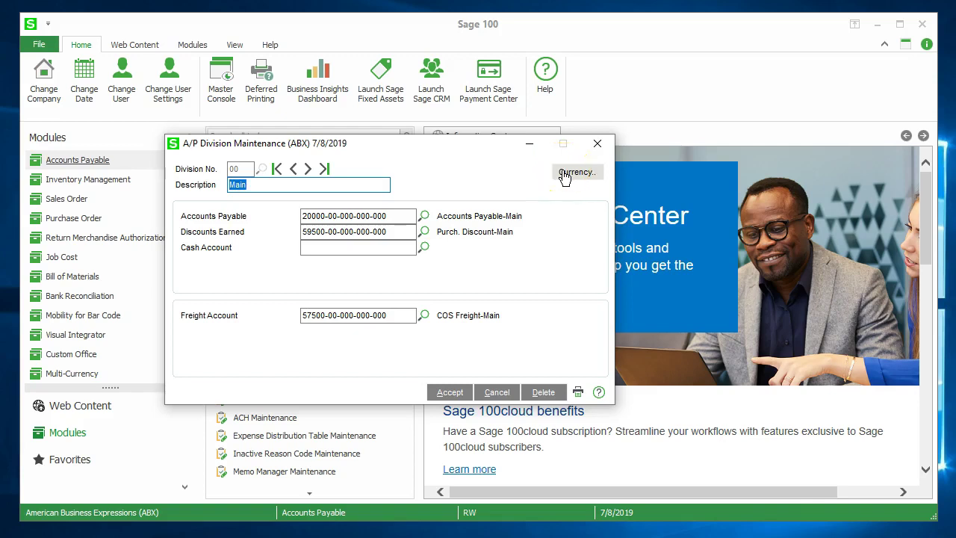
- Assign gain/loss account 80010 and roundoff account 80030, then save the division
click(387, 248)
text(8)
key(F2)
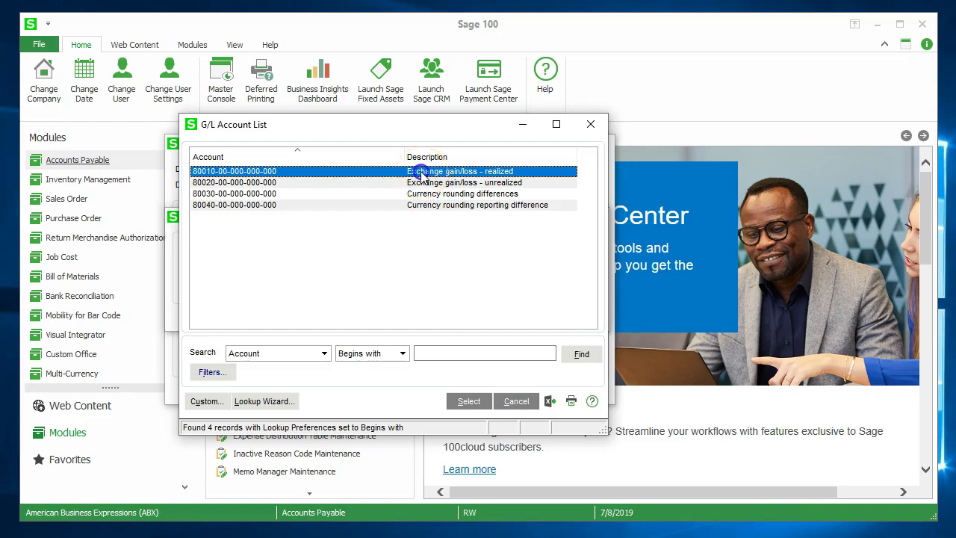
double_click(422, 175)
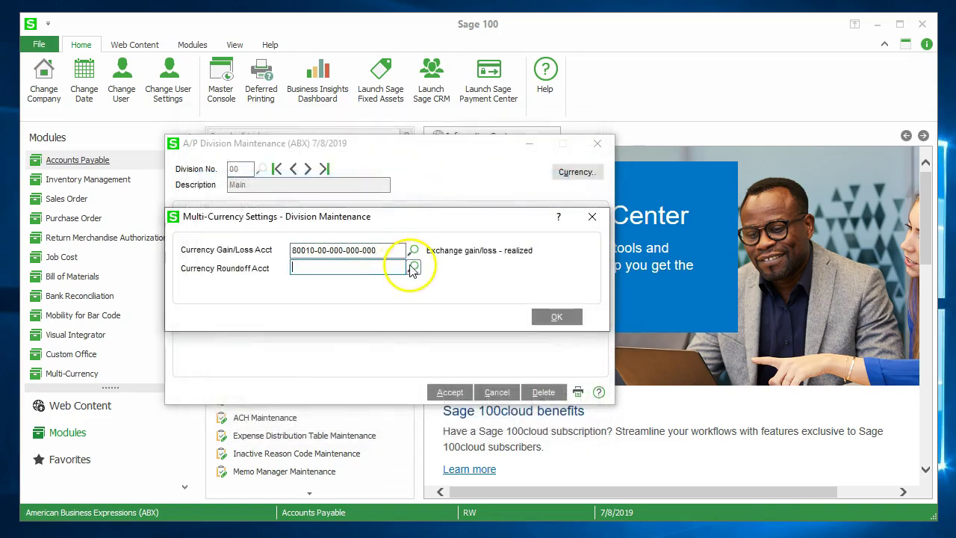
text(8)
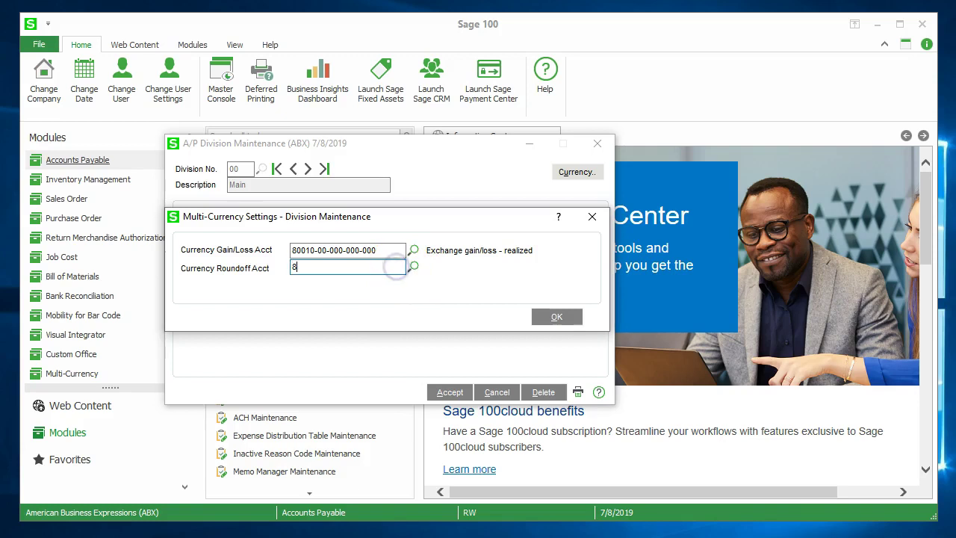
click(413, 266)
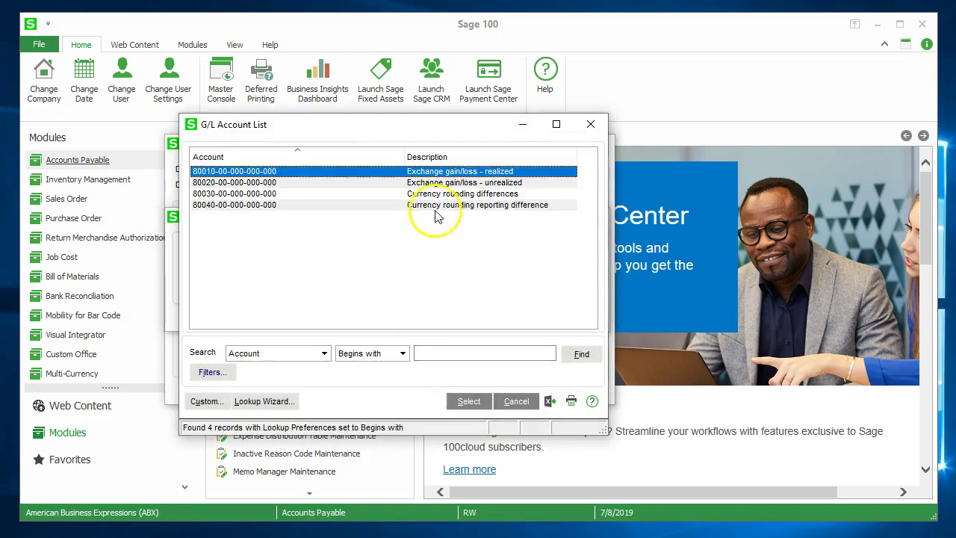
double_click(427, 195)
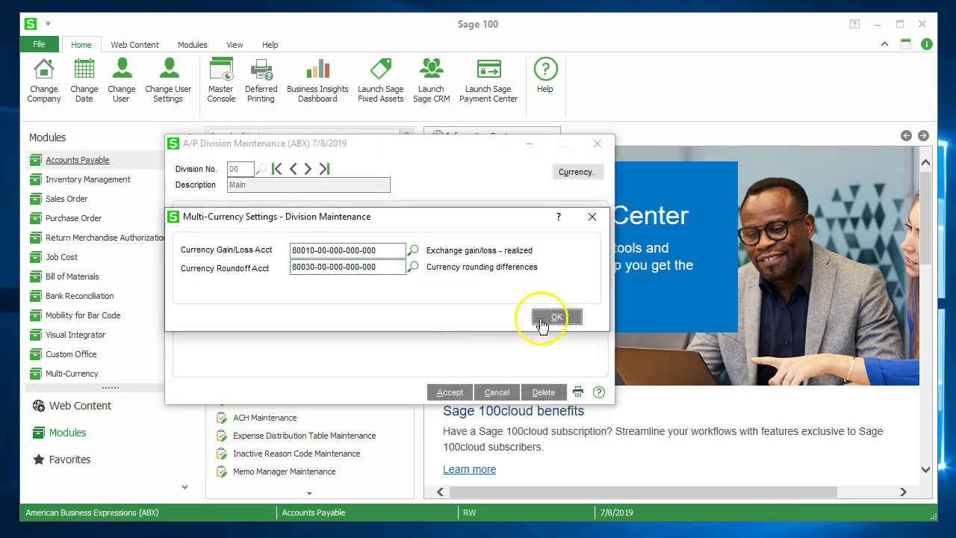
click(552, 319)
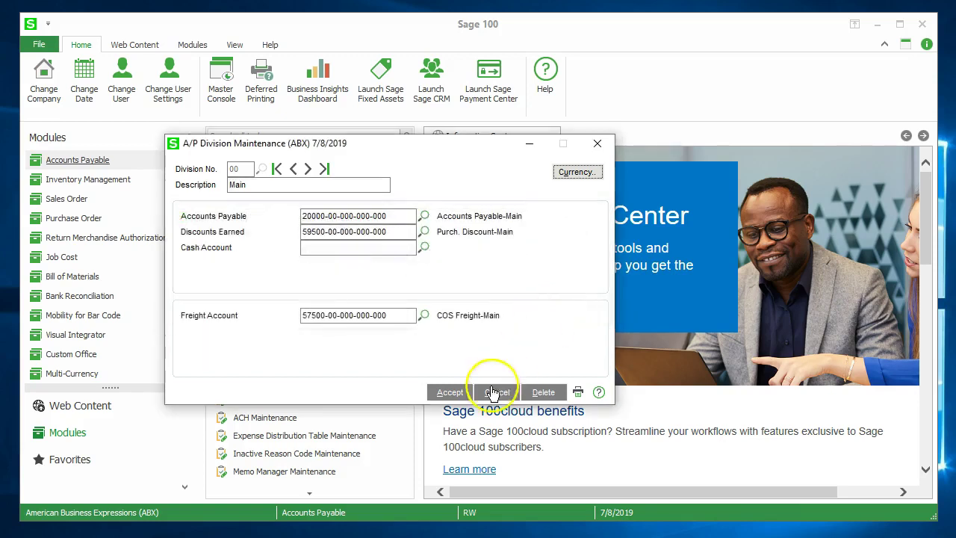
click(453, 393)
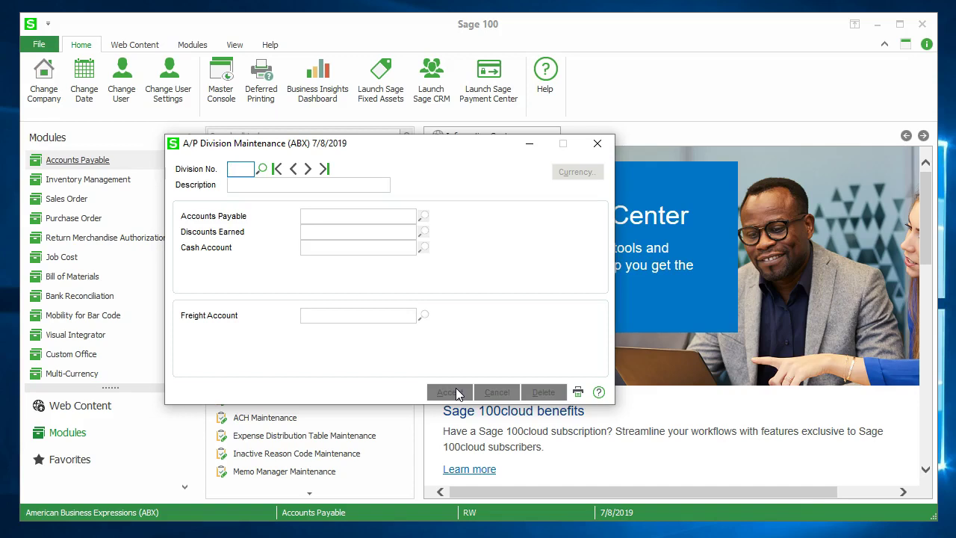
click(261, 169)
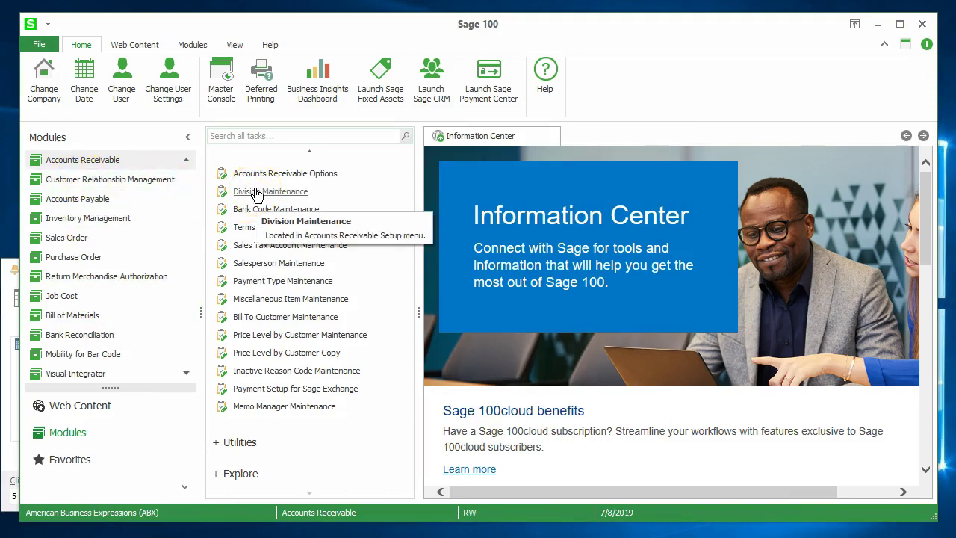
- Give A/R division 00 Main gain/loss account 80010 and roundoff account 80030, save, and list the divisions
click(255, 192)
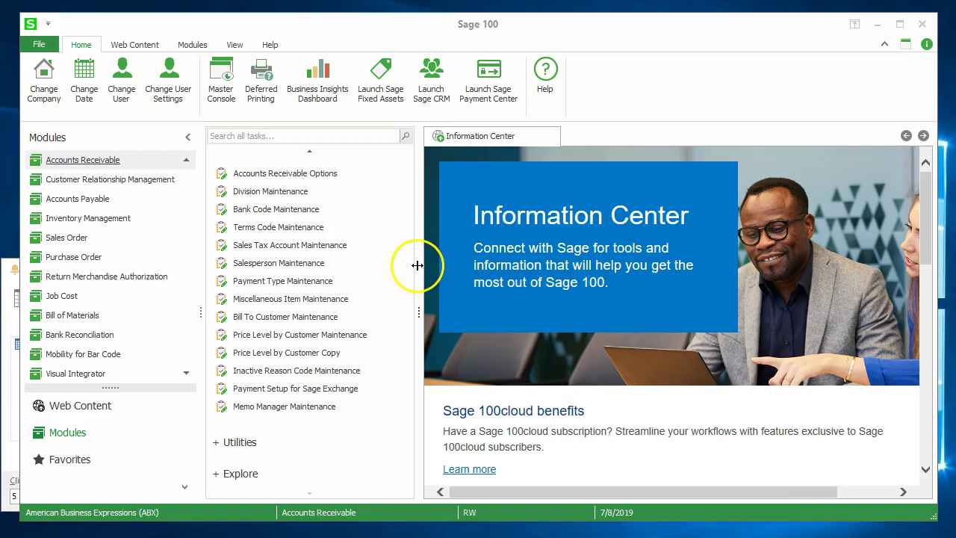
click(289, 169)
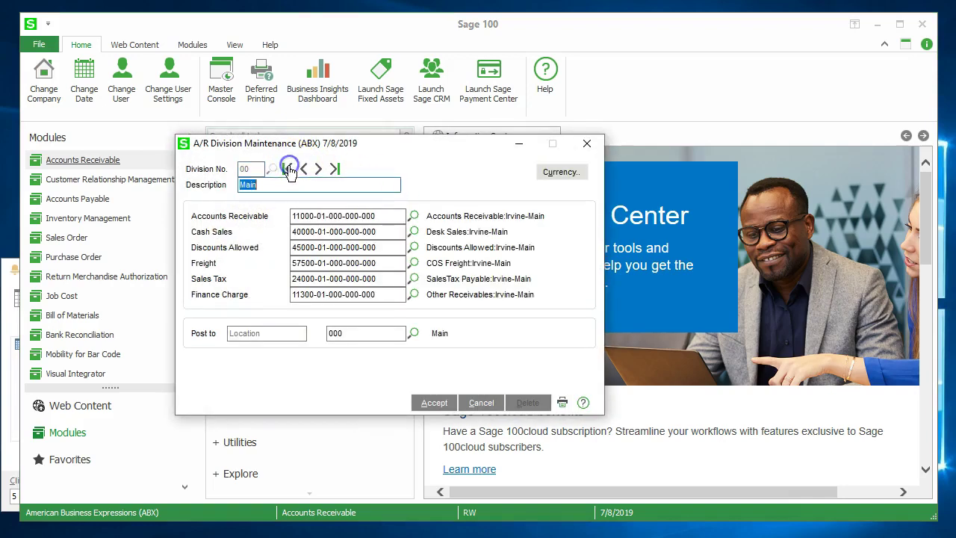
click(549, 173)
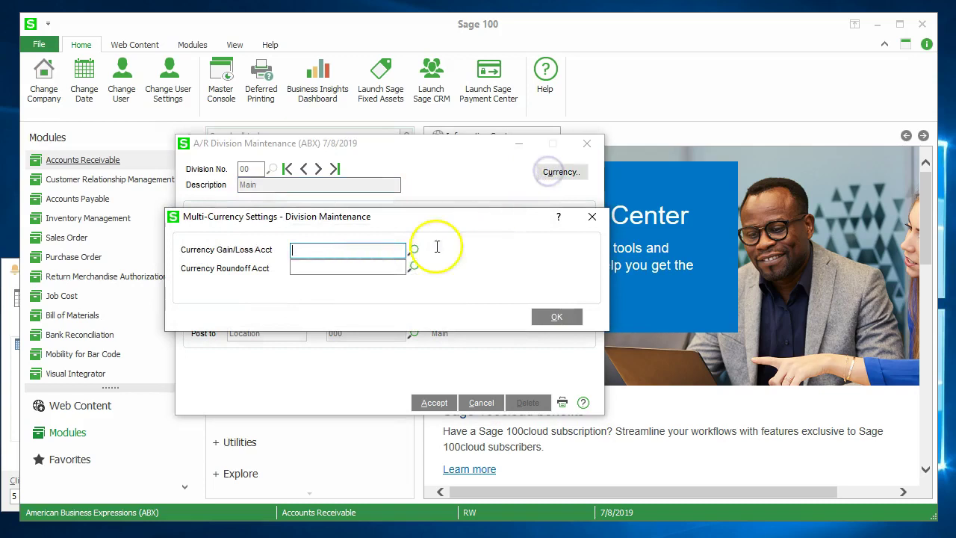
text(80010)
key(Tab)
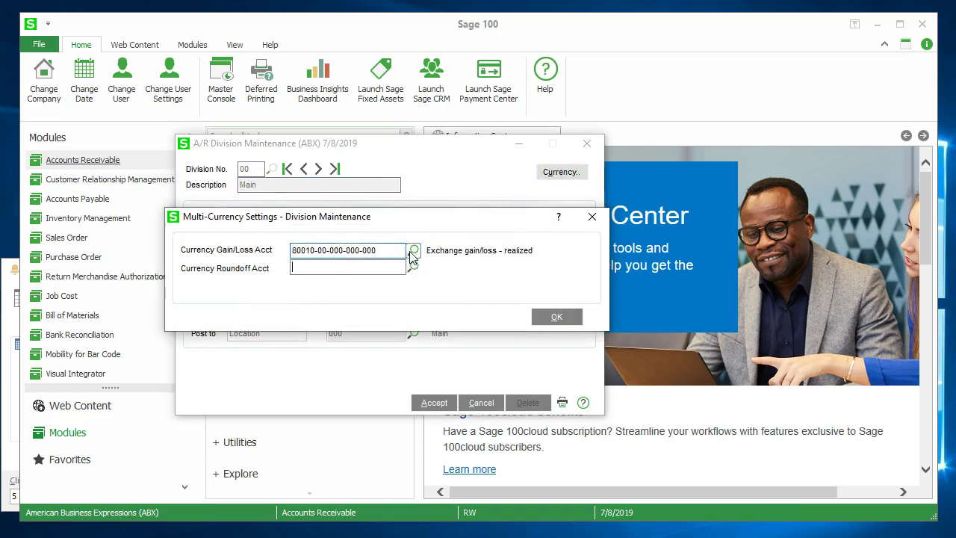
text(80030)
key(Tab)
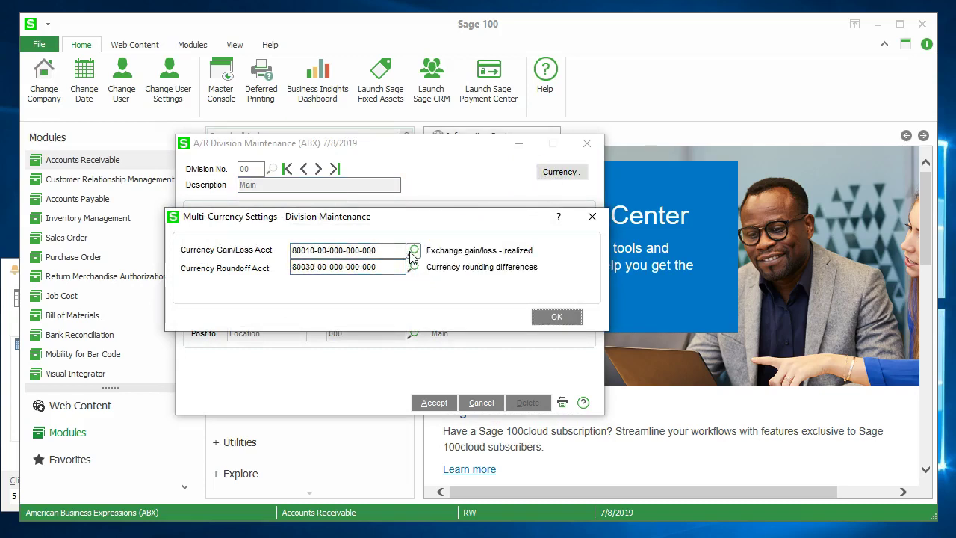
click(557, 318)
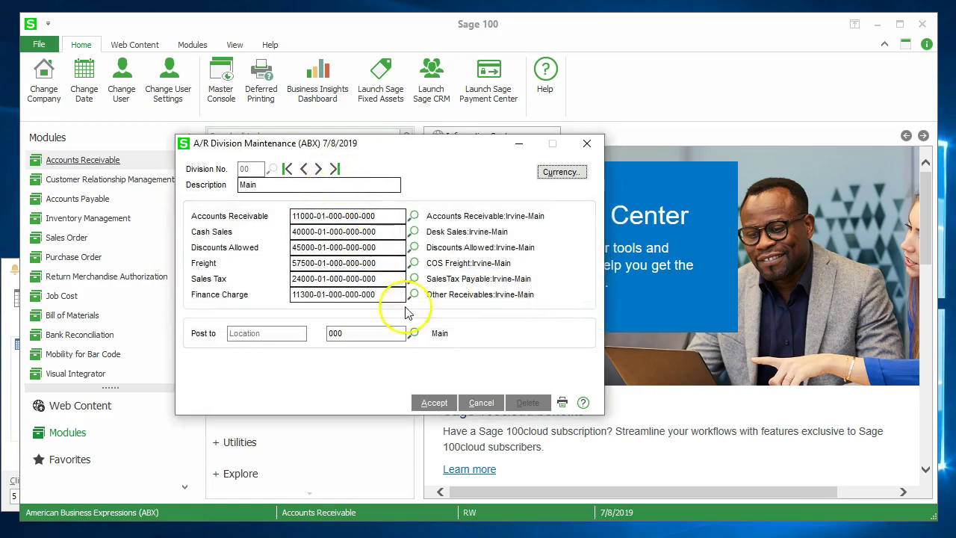
click(434, 402)
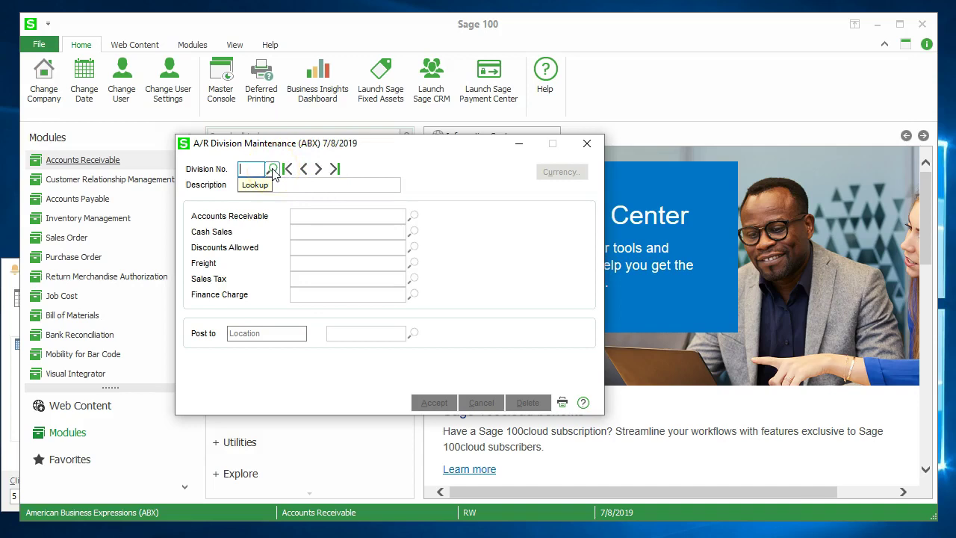
click(273, 171)
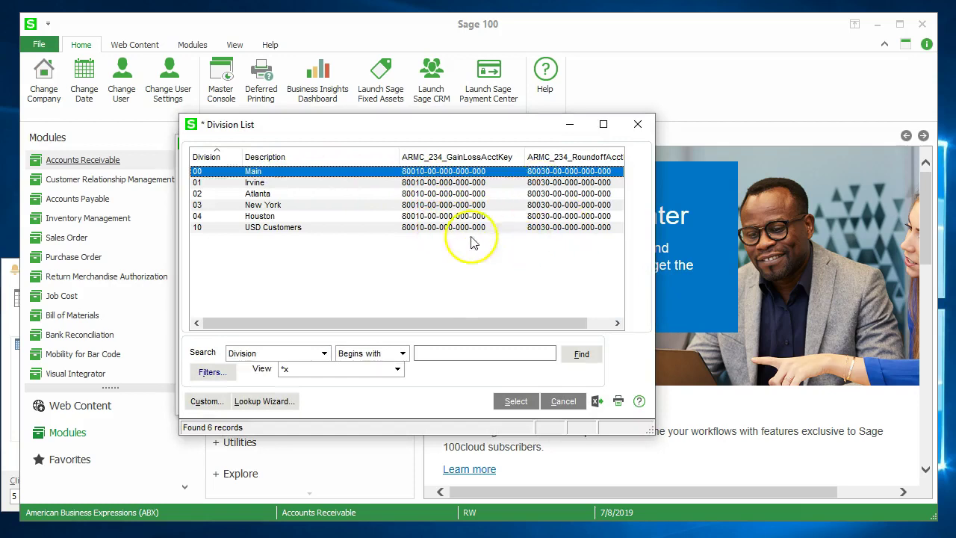
- Review the division currency list, then switch to Accounts Payable and start Vendor Maintenance
click(359, 229)
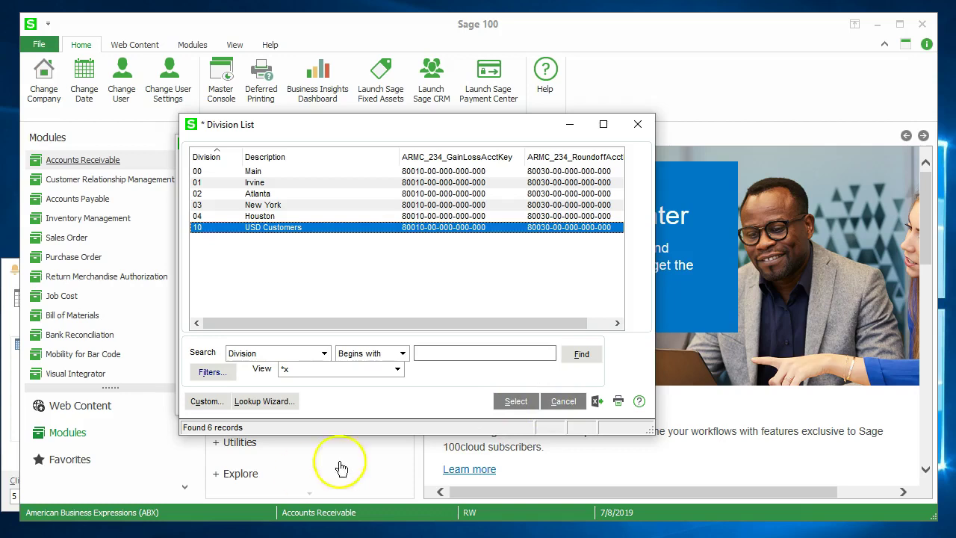
click(516, 402)
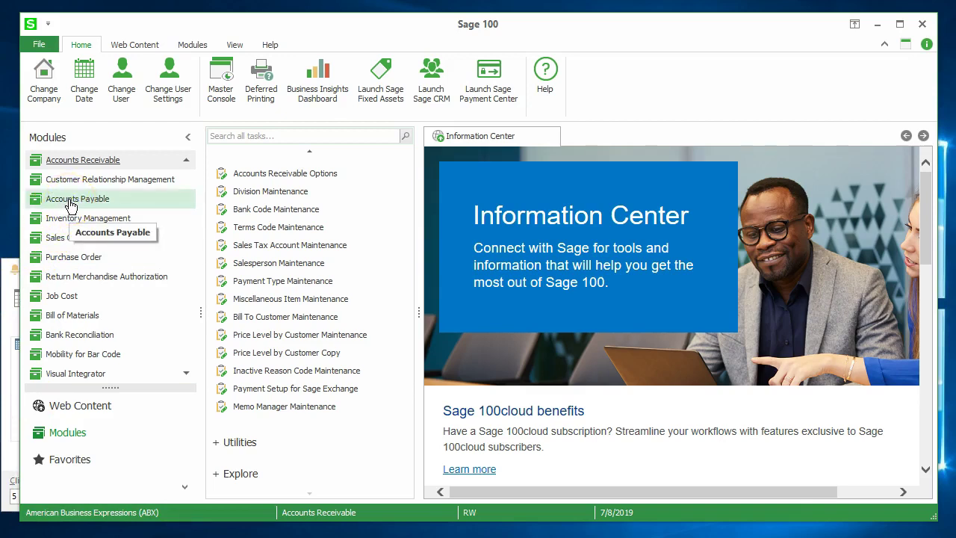
click(71, 206)
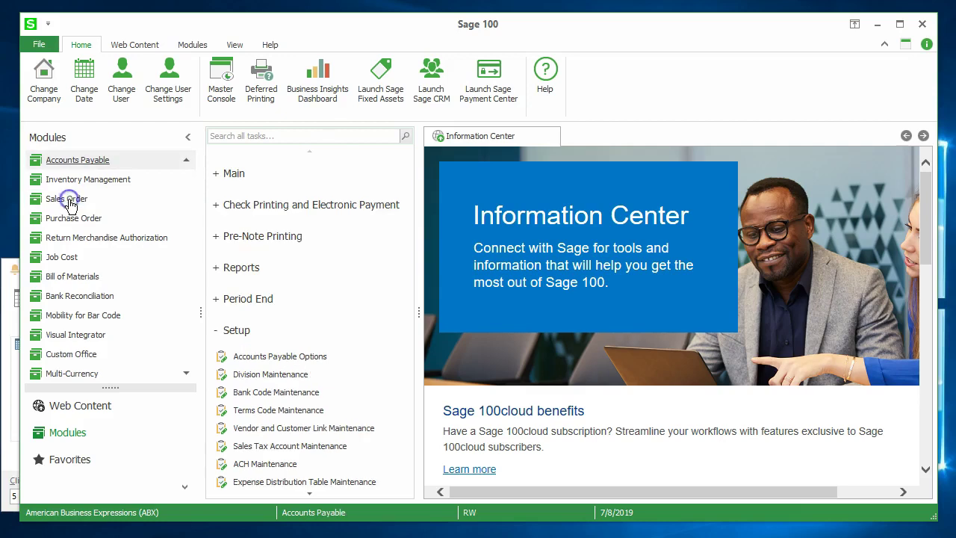
click(234, 174)
click(260, 202)
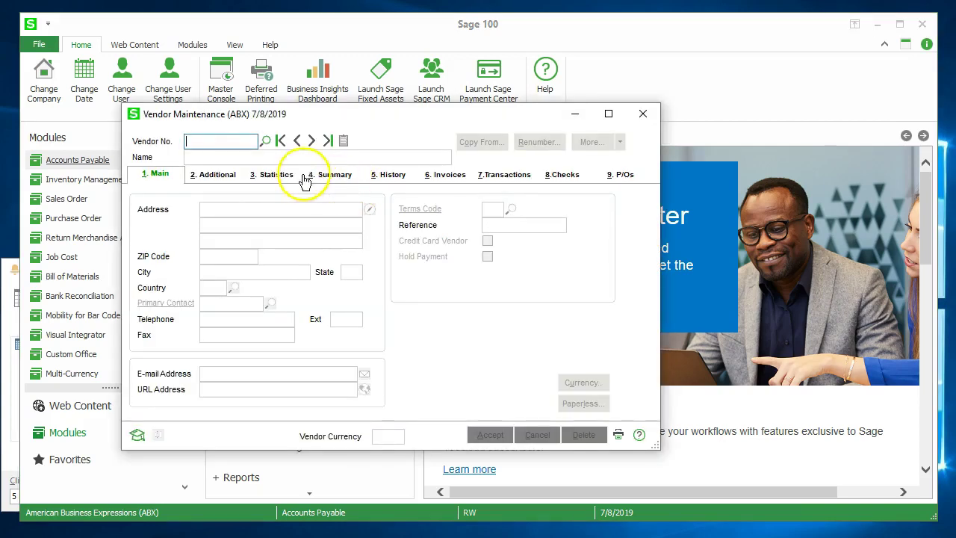
- Load the first vendor, Airway Lamps, and view its CAD multi-currency settings
click(281, 142)
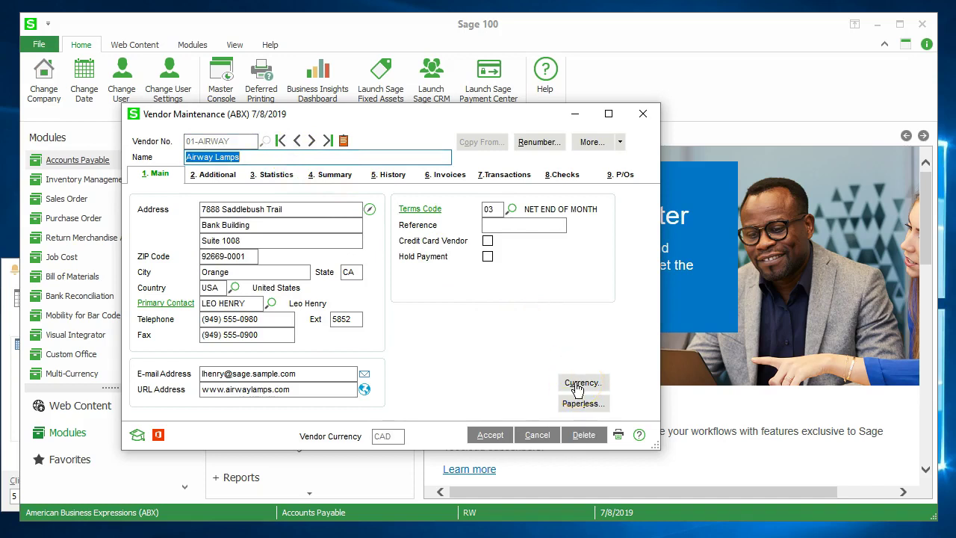
click(578, 387)
click(375, 248)
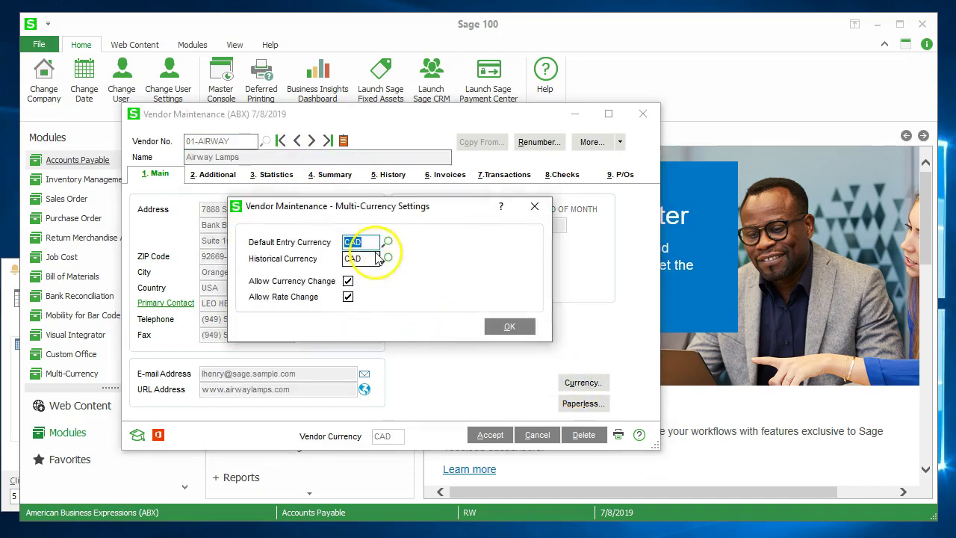
- Turn off currency and rate changes for Airway Lamps, keeping CAD, and save the vendor
click(407, 259)
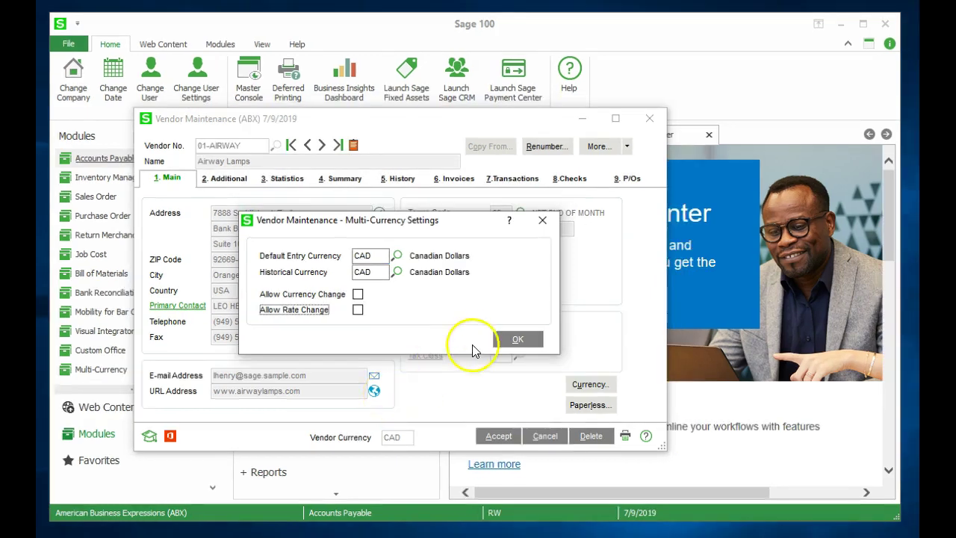
click(515, 340)
click(499, 437)
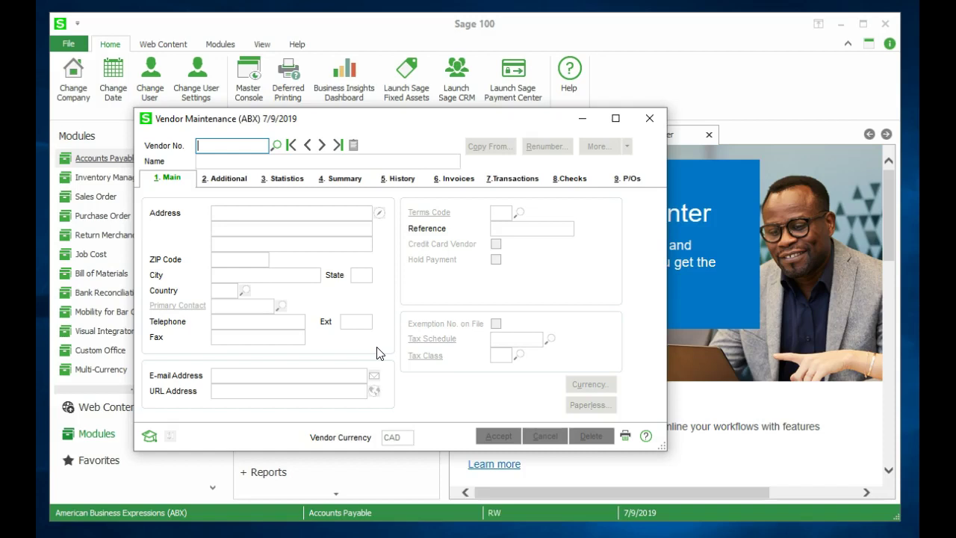
- Create a new vendor named Munjal White Consulting Corp with its vendor number, Toronto street address and postal code
text(10-MUNJAL)
key(Tab)
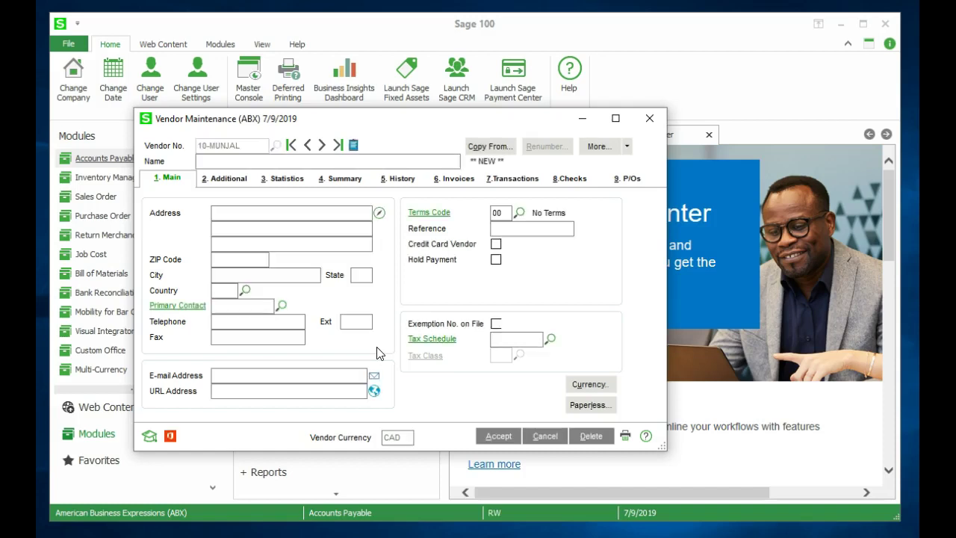
text(Munjal )
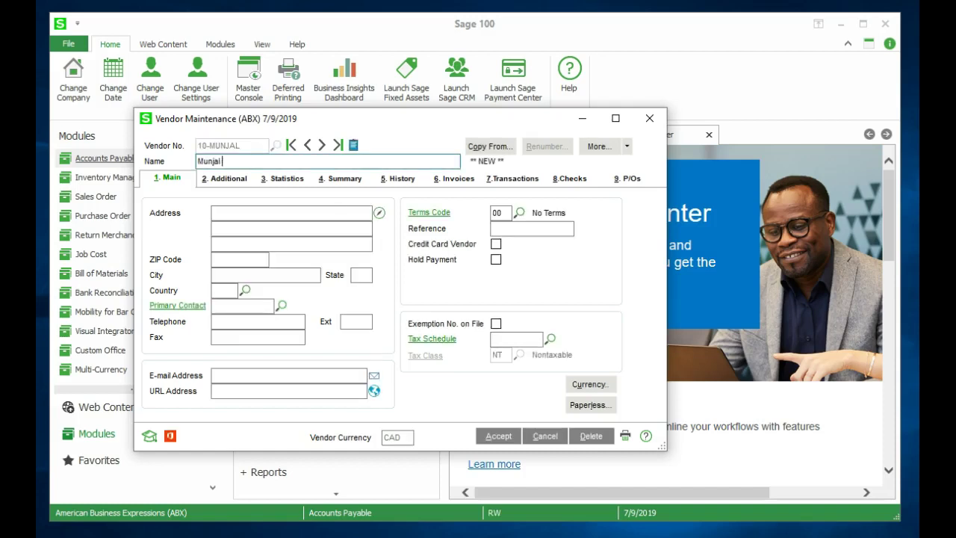
text(White Consulting Corp)
key(Tab)
key(Tab)
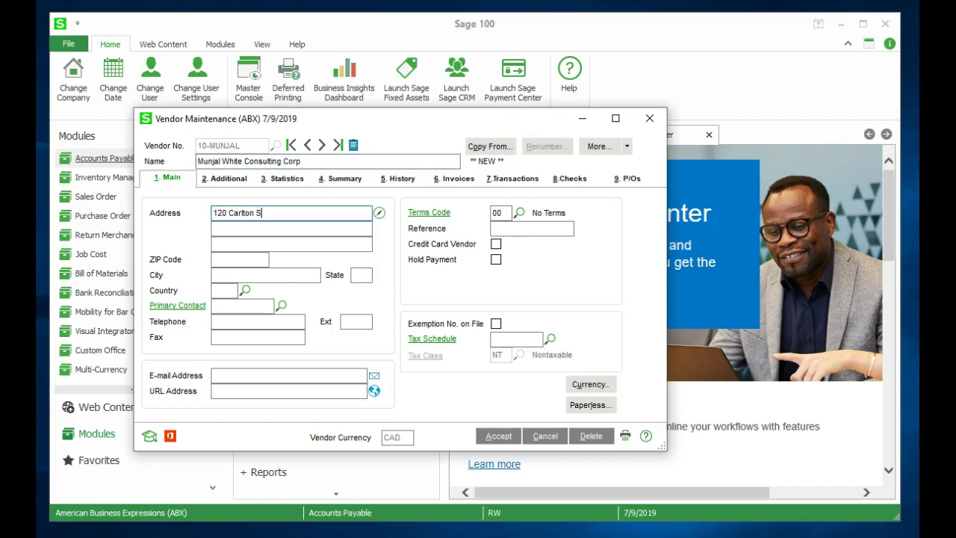
key(Tab)
key(Tab)
key(Tab)
text(M5A 4K)
key(Tab)
key(Tab)
key(Tab)
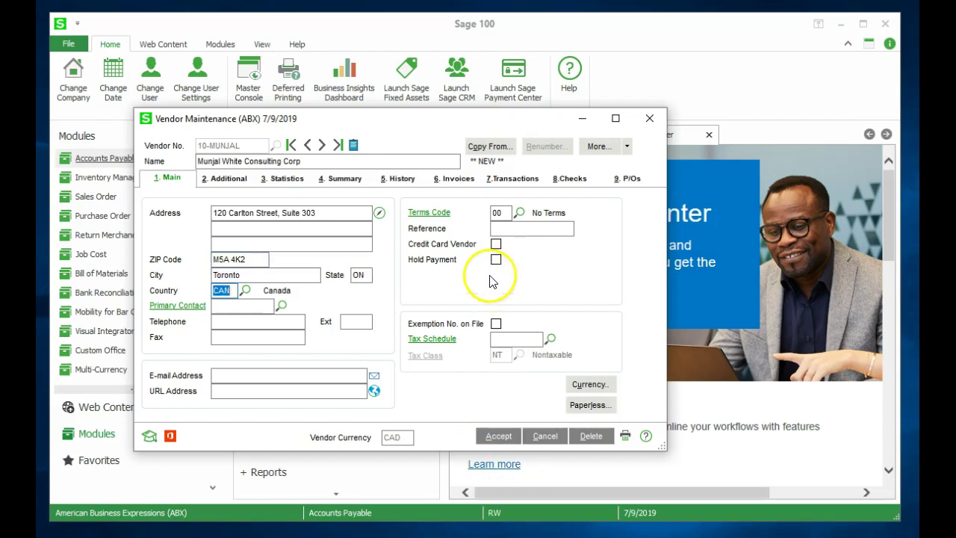
- Assign tax schedule ON and tax class TX to the vendor
right_click(501, 339)
key(Escape)
text(ON)
key(Tab)
text(TX)
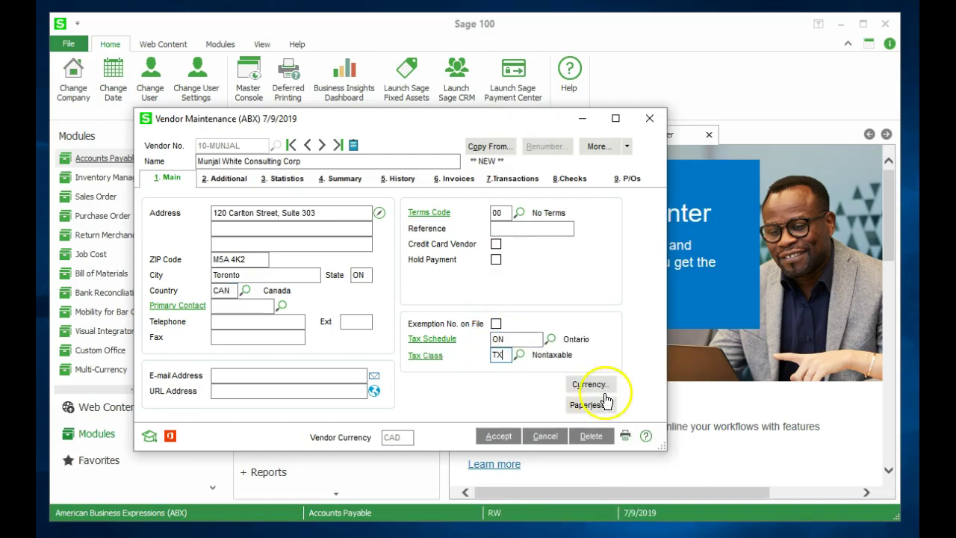
- Set USD as both entry and historical currency, block currency and rate changes, and save the vendor
click(597, 386)
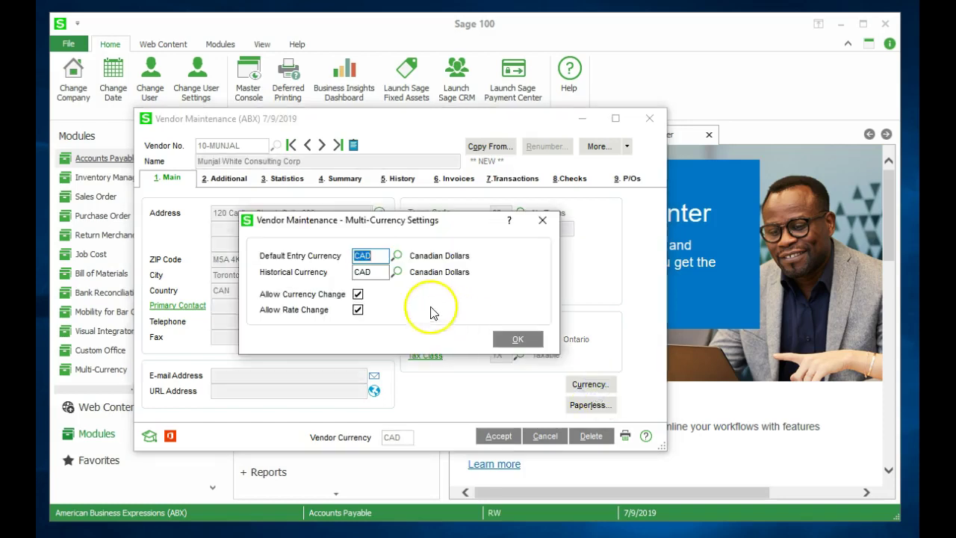
text(USD)
key(Tab)
text(USD)
key(Tab)
key(space)
key(Tab)
key(space)
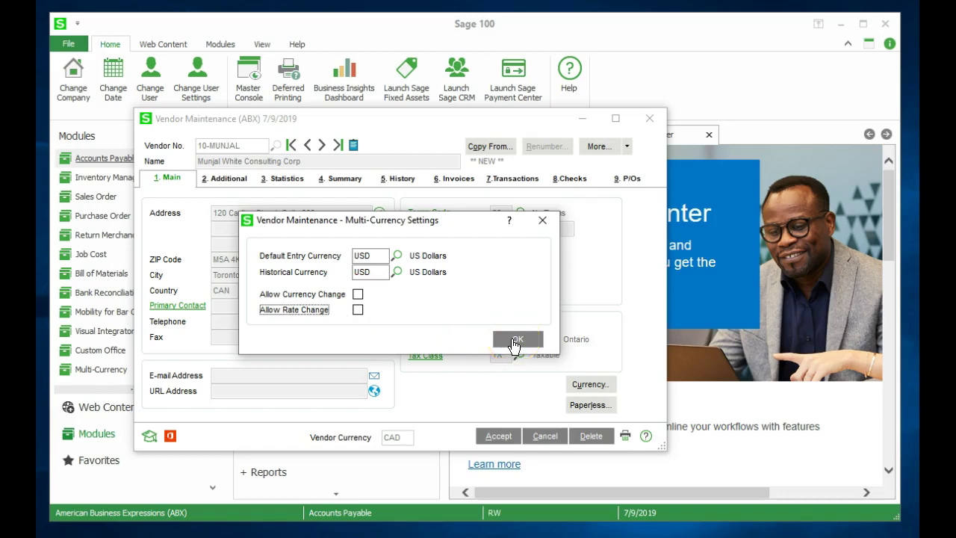
click(515, 342)
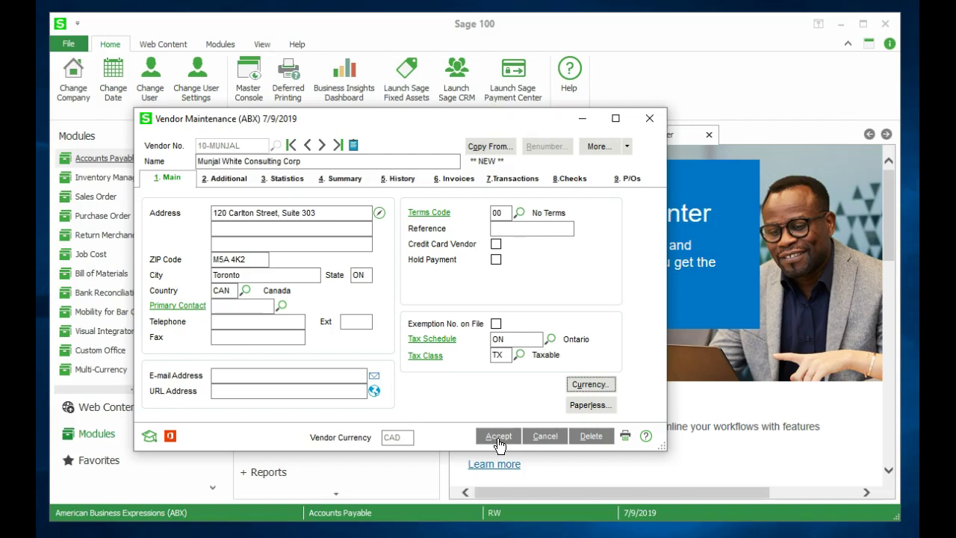
click(498, 441)
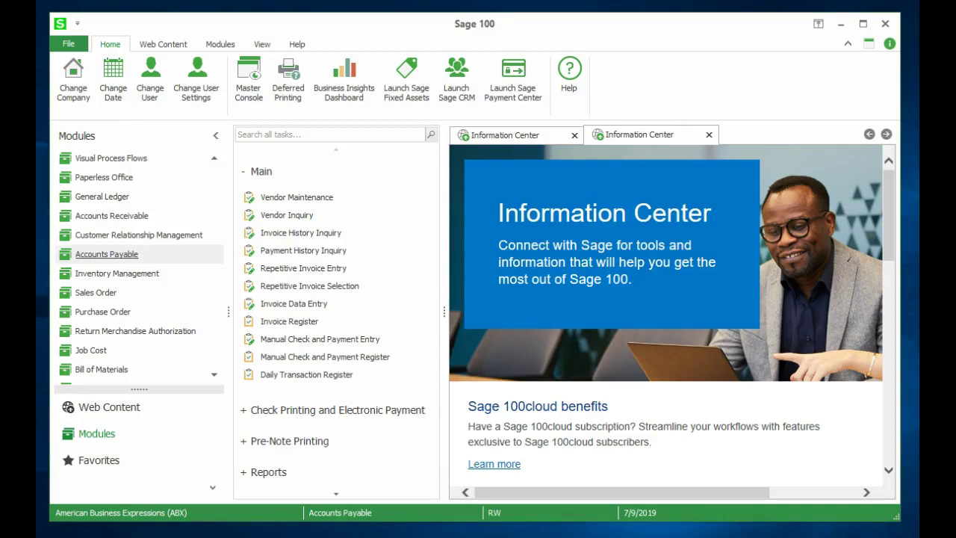
- In Accounts Receivable Customer Maintenance, load the first customer, American Business Futures
click(122, 224)
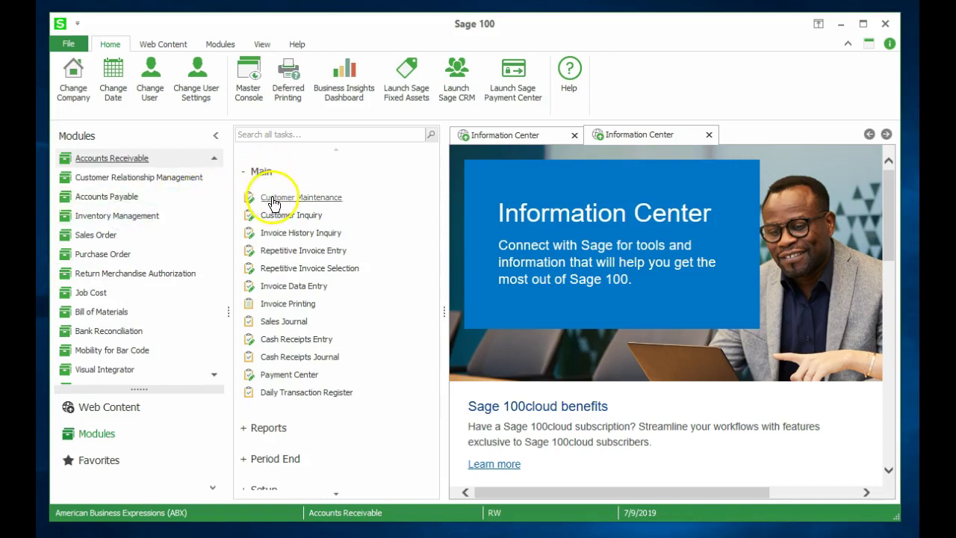
click(273, 200)
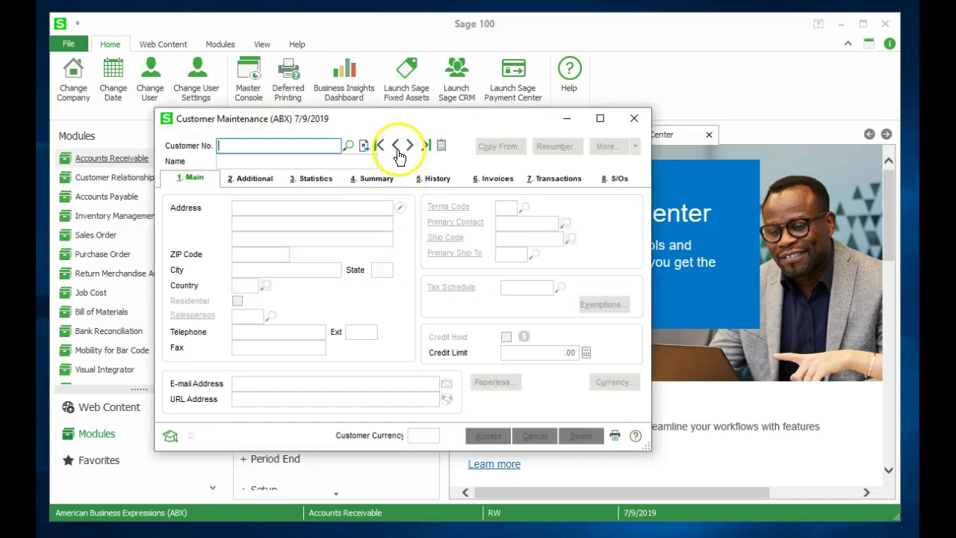
click(382, 147)
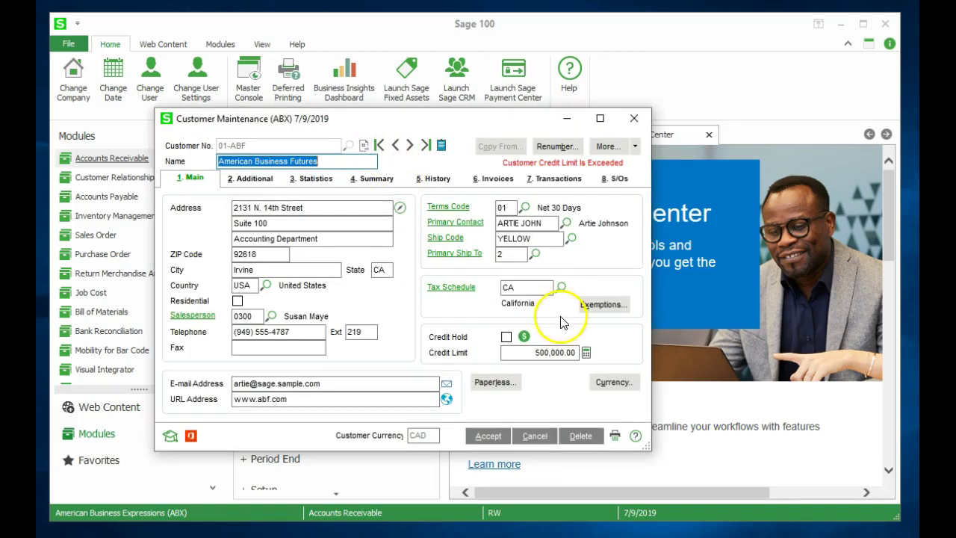
- Uncheck Allow Currency Change and Allow Rate Change for American Business Futures, then save it
click(611, 383)
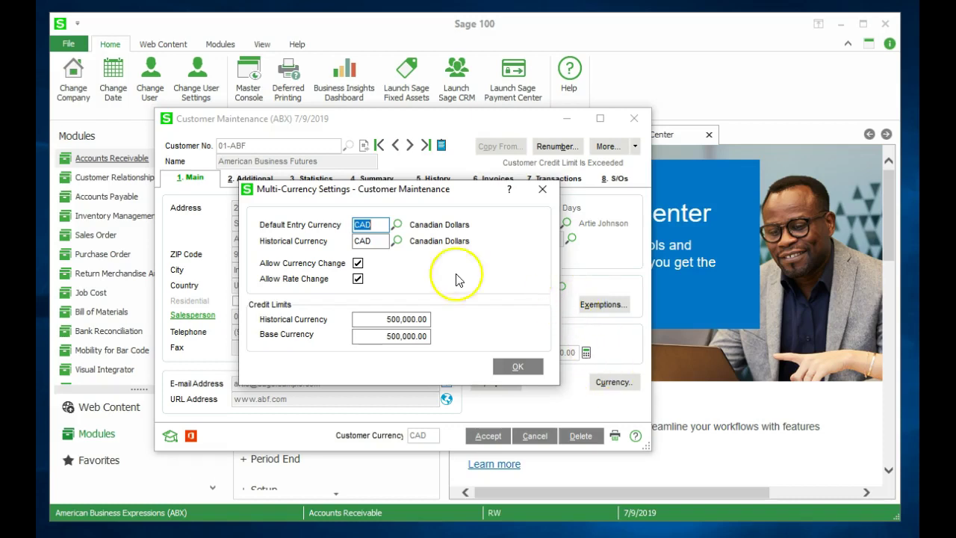
click(358, 264)
click(359, 281)
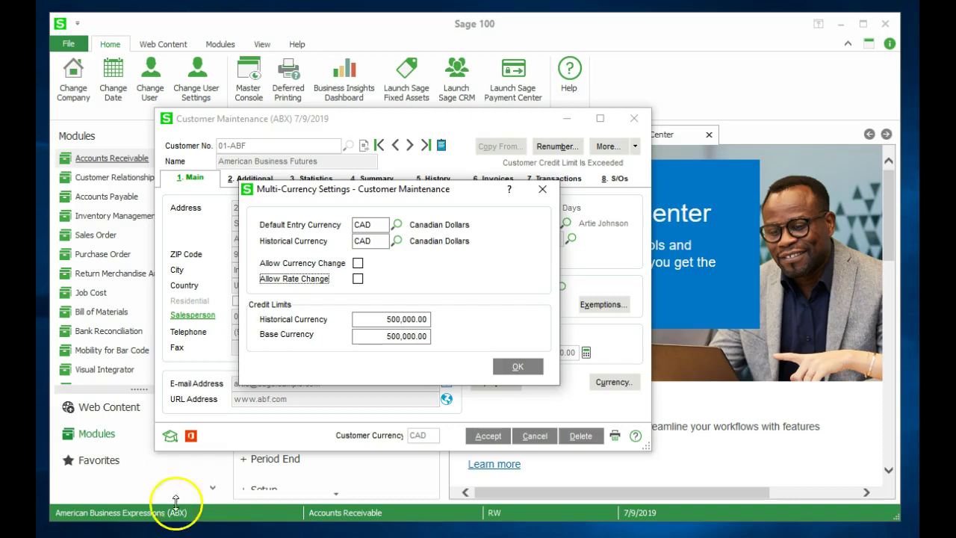
click(519, 368)
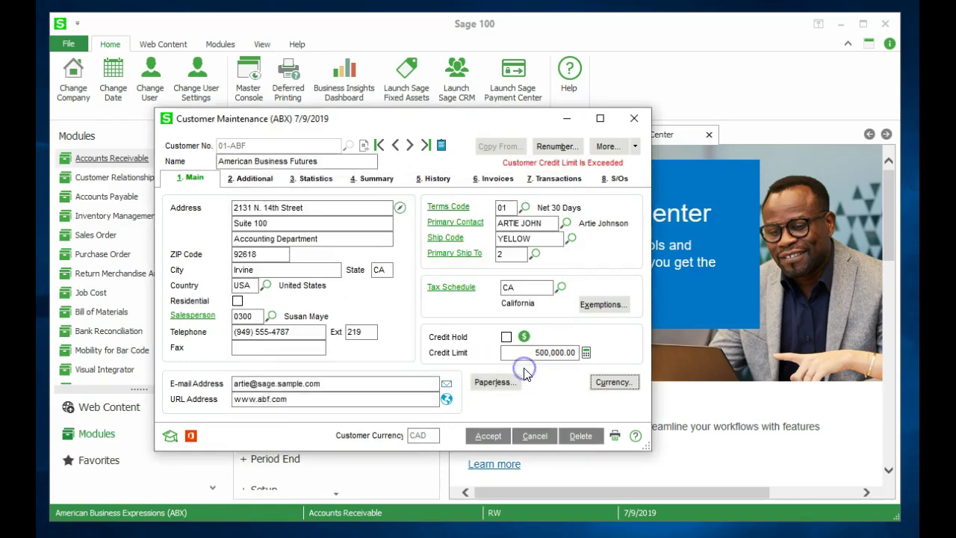
click(488, 438)
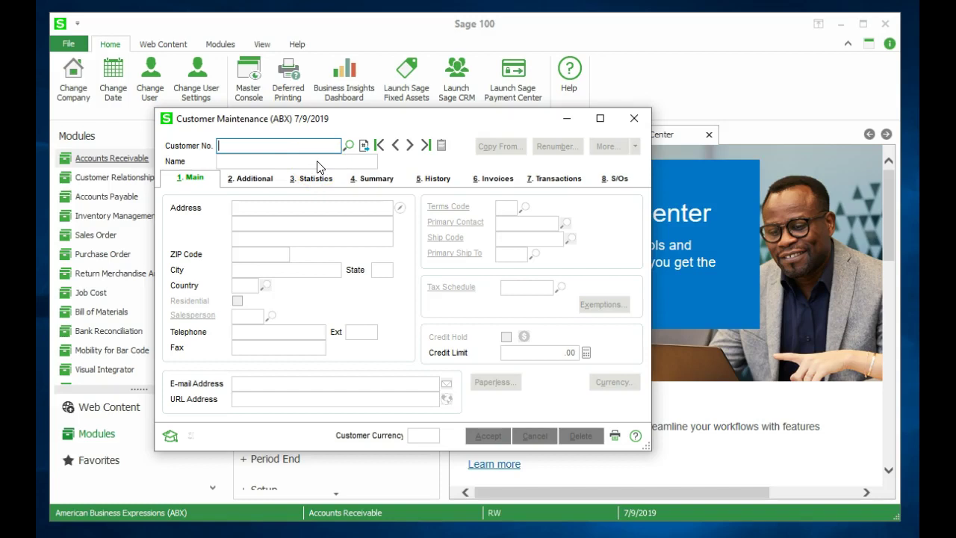
- Enter the new customer's number, the name Munjal White Consulting Corp, and its Toronto address
text(10MUN)
key(BackSpace)
text(NJAL)
key(Tab)
text(Munjal Wh)
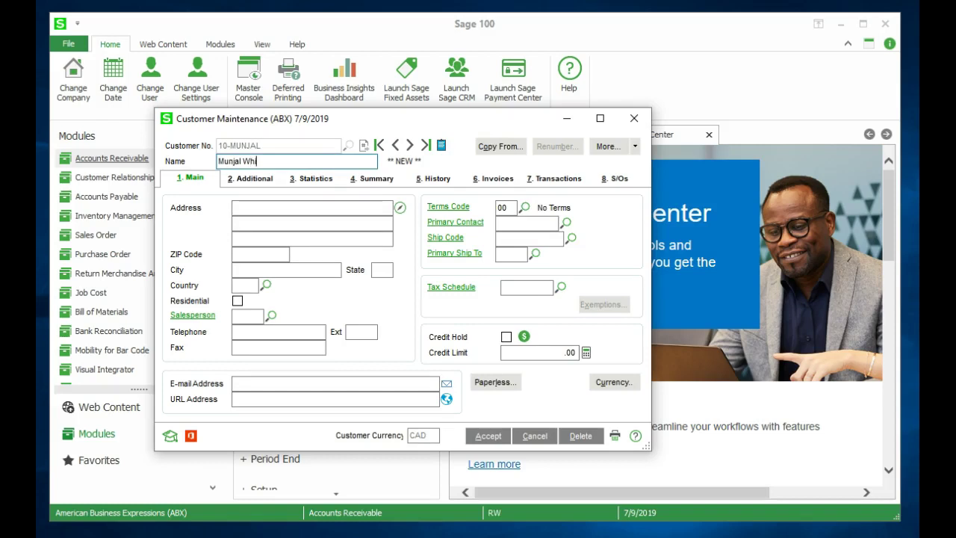
text(ite Consulting Corp)
key(Tab)
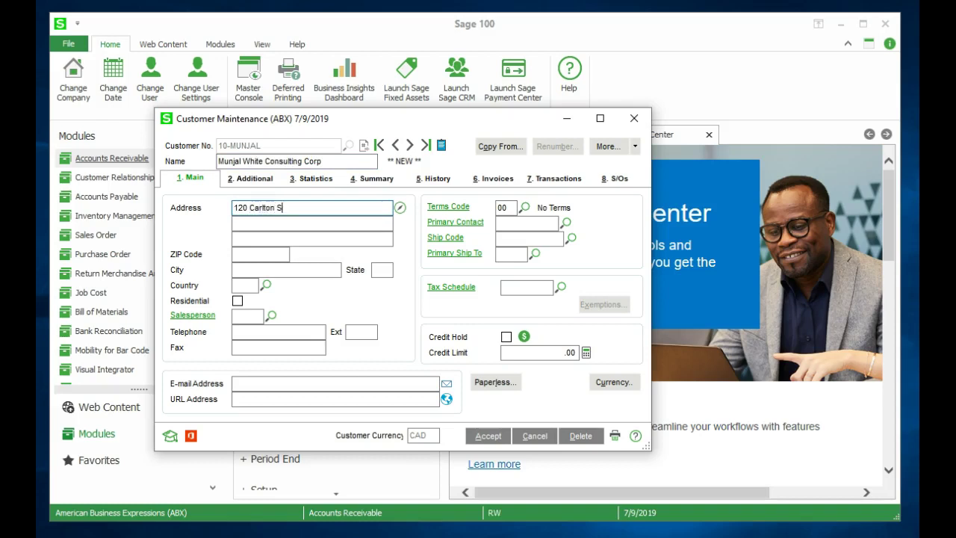
key(Tab)
key(Tab)
key(Tab)
text(M5A )
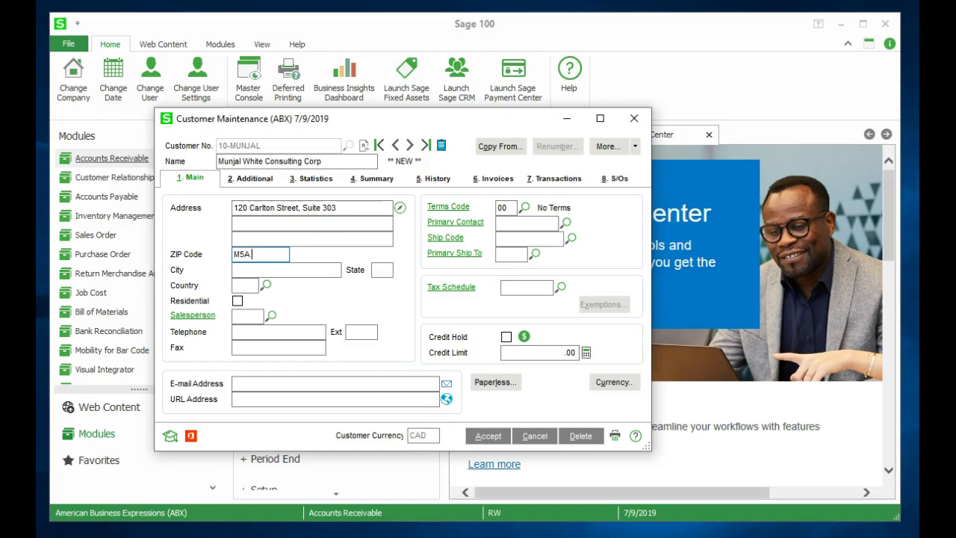
text(4K2)
key(Tab)
key(Tab)
key(Tab)
key(Tab)
key(Tab)
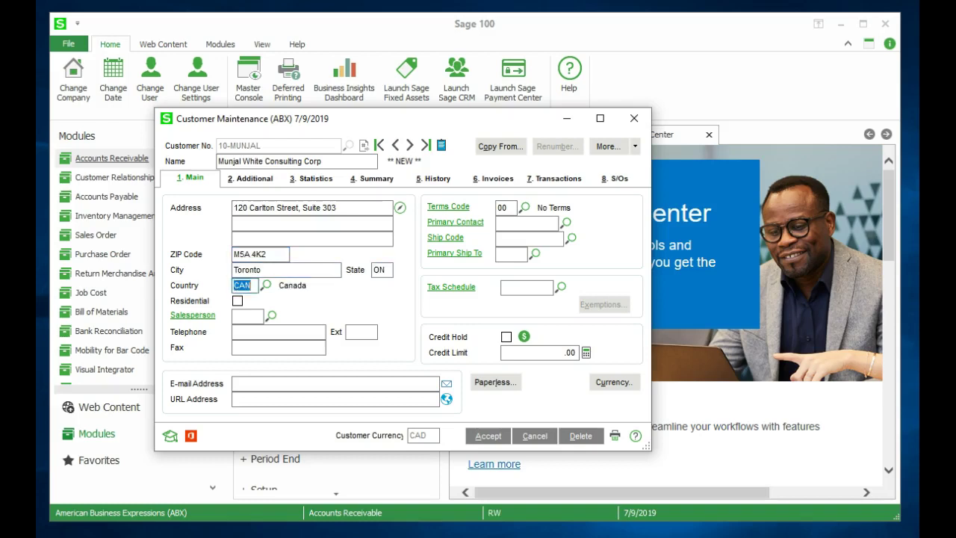
- Give the customer salesperson 0000, tax schedule ON and a 100,000.00 credit limit
text(0000)
key(Tab)
click(513, 287)
text(0N)
key(Tab)
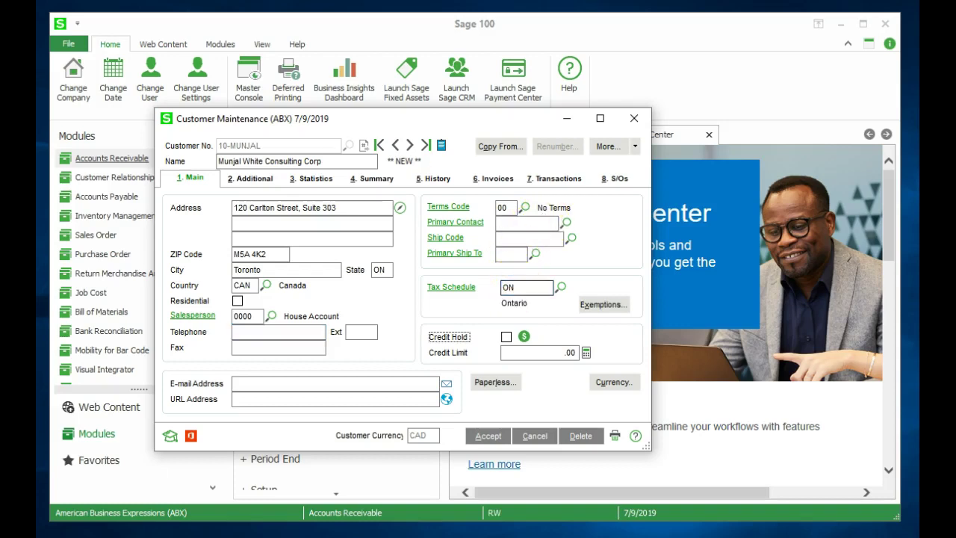
key(Tab)
text(100000)
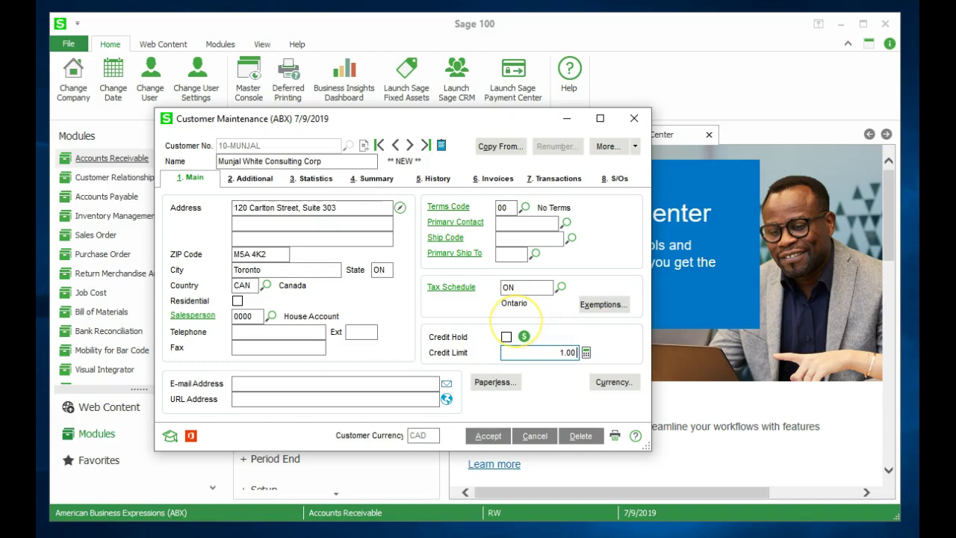
key(Tab)
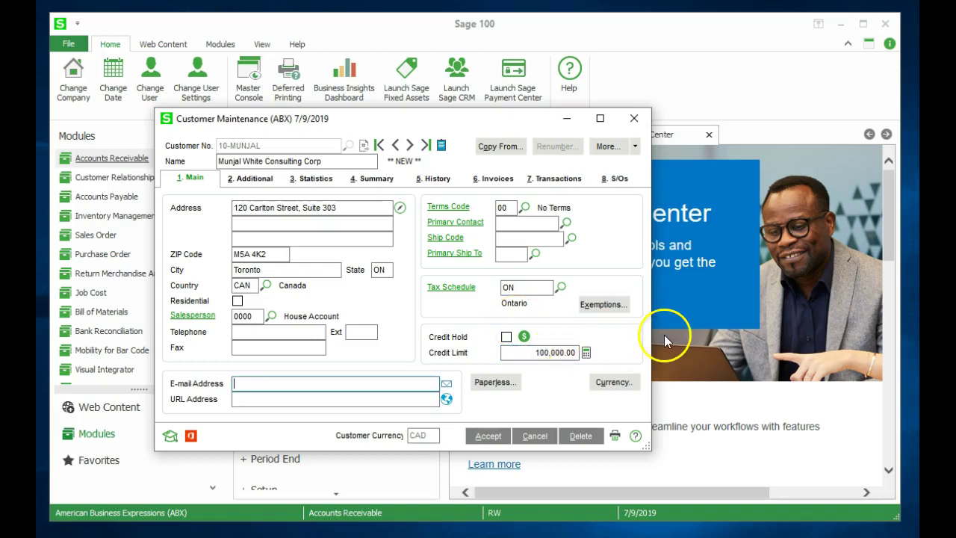
- Set USD as entry and historical currency with a 100,000.00 historical credit limit, then save the customer
click(613, 382)
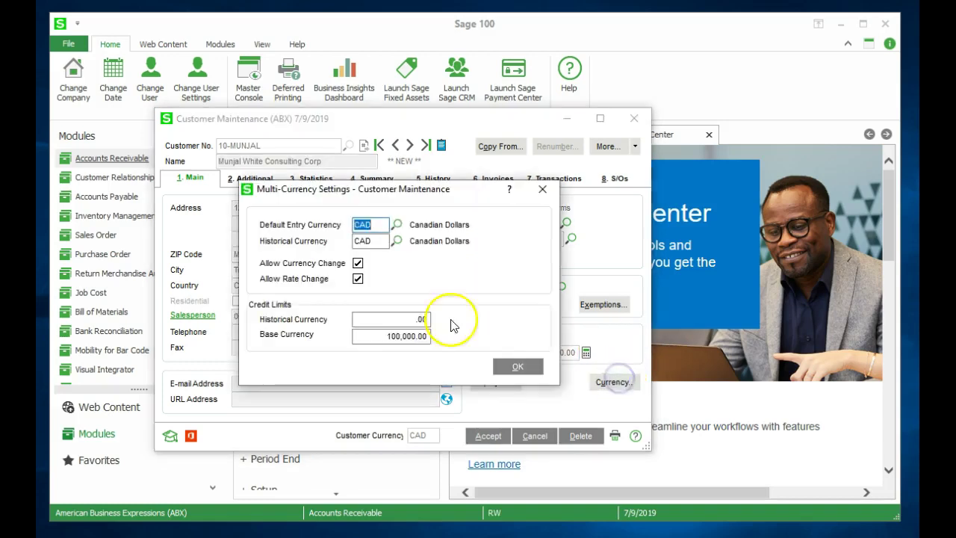
text(USD)
key(Tab)
text(USD)
key(Tab)
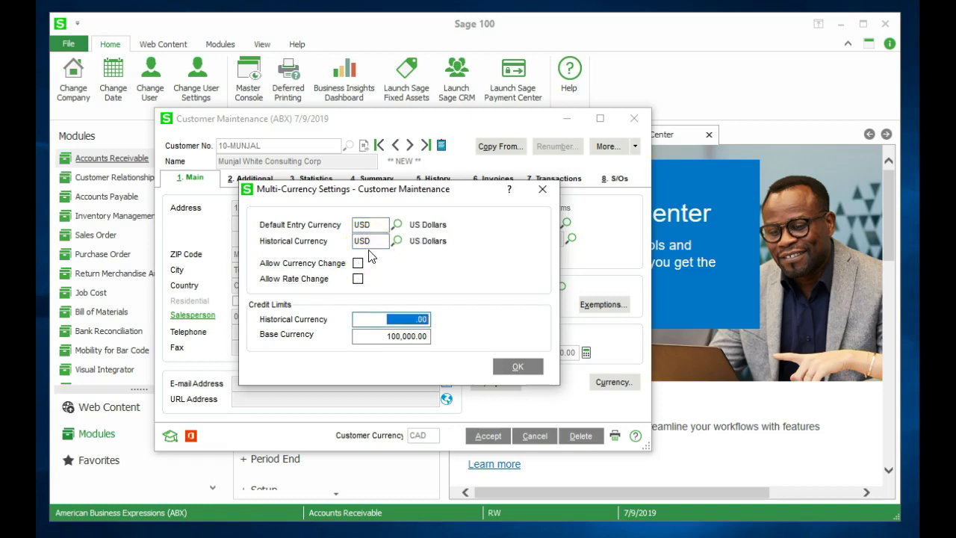
text(100,000)
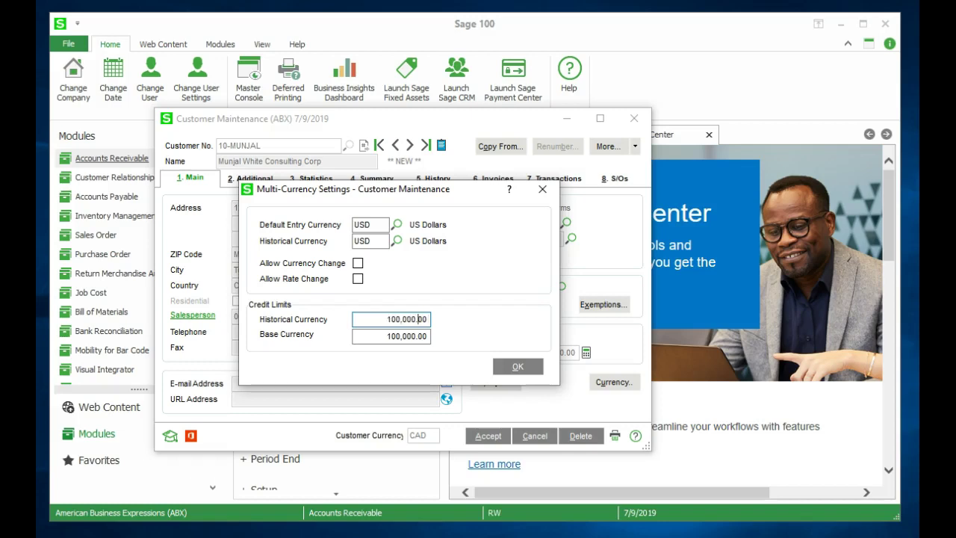
key(Tab)
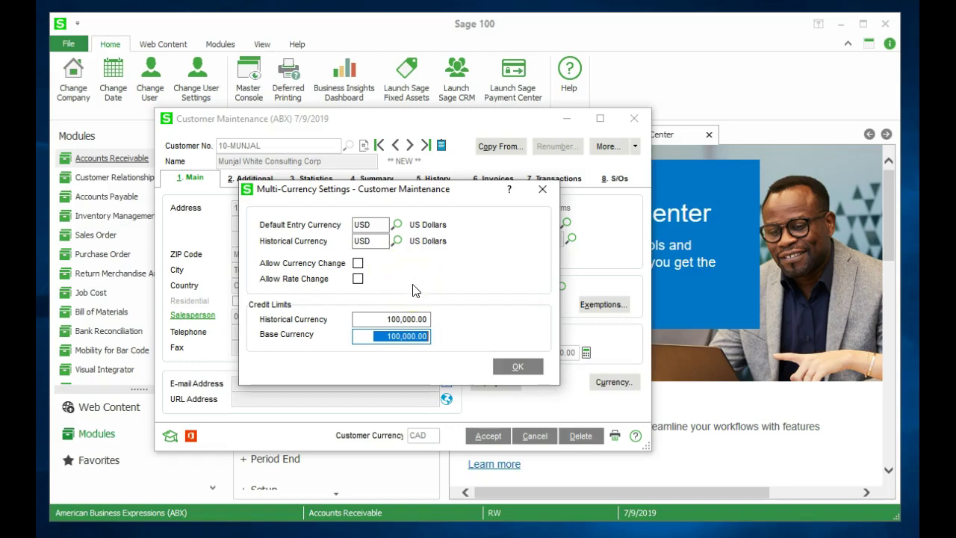
click(507, 367)
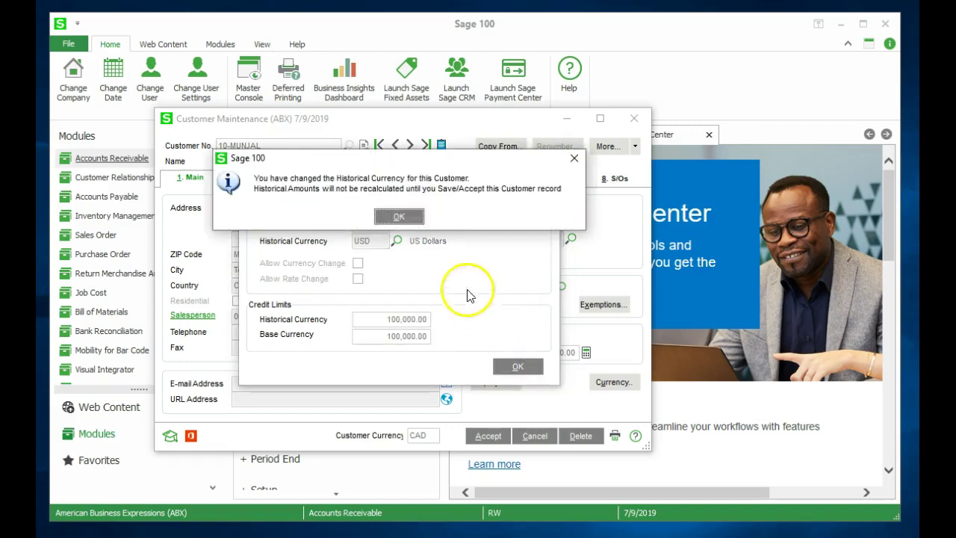
click(403, 219)
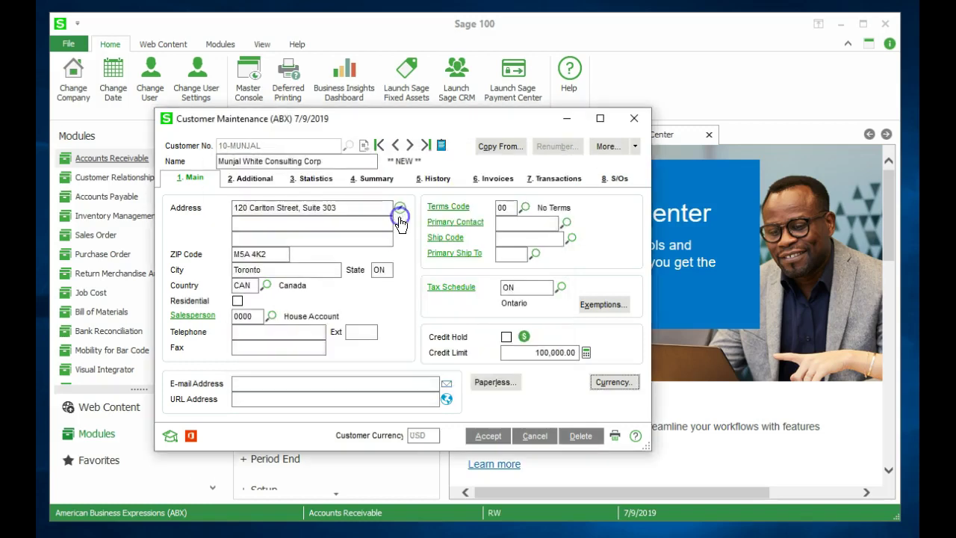
click(485, 439)
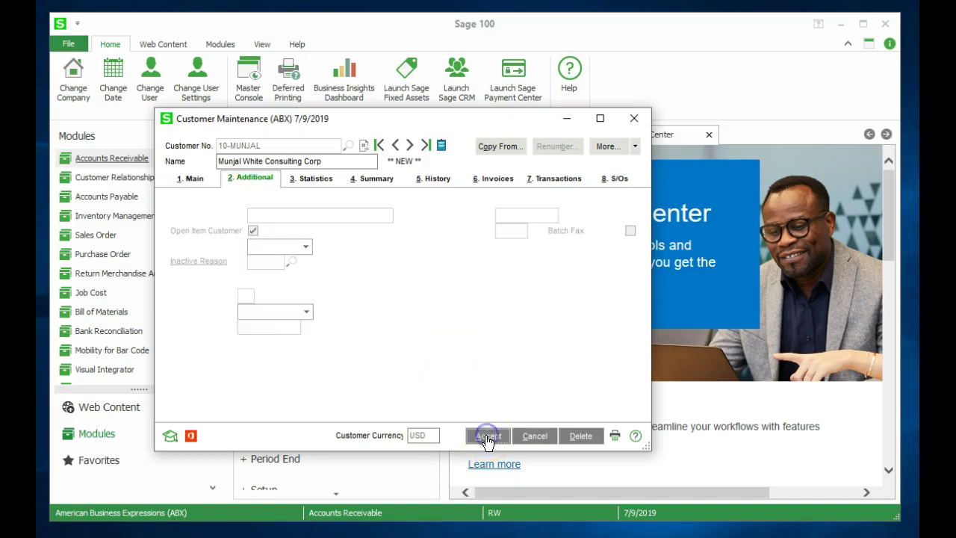
click(487, 438)
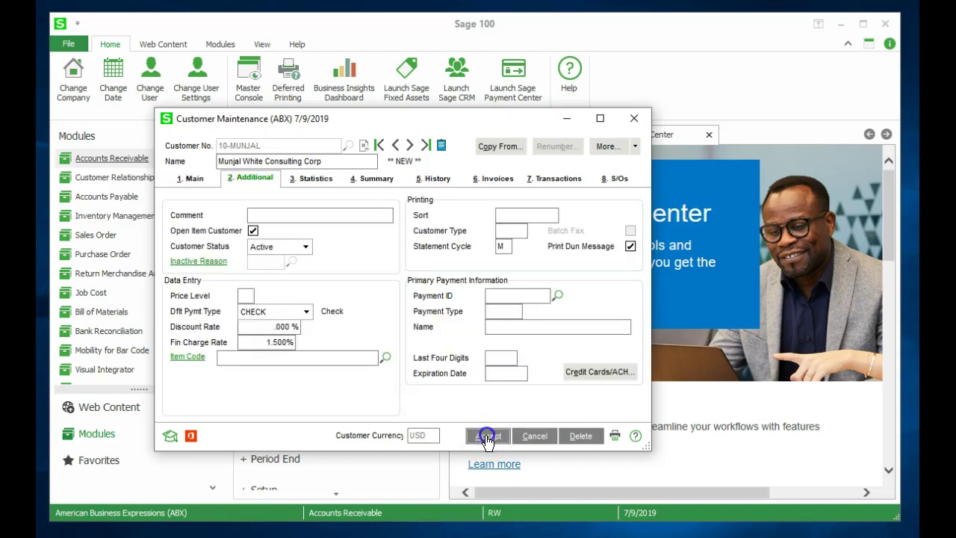